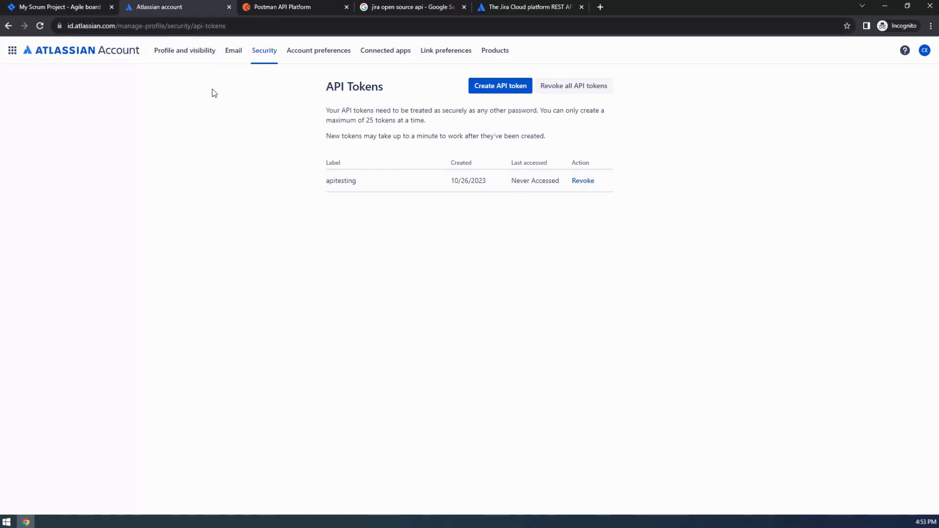
Go back to the 'My Scrum Project - Agile board' tab showing the Jira backlog.
click(70, 7)
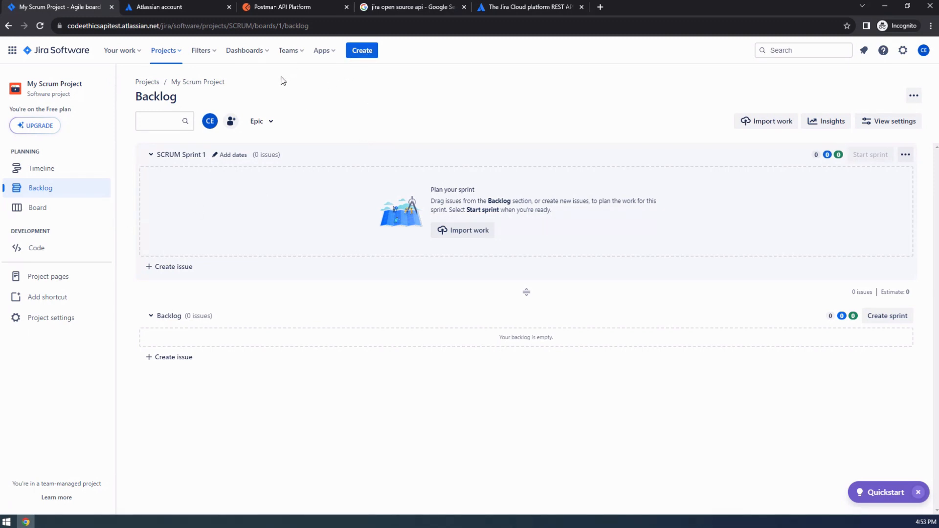
click(362, 52)
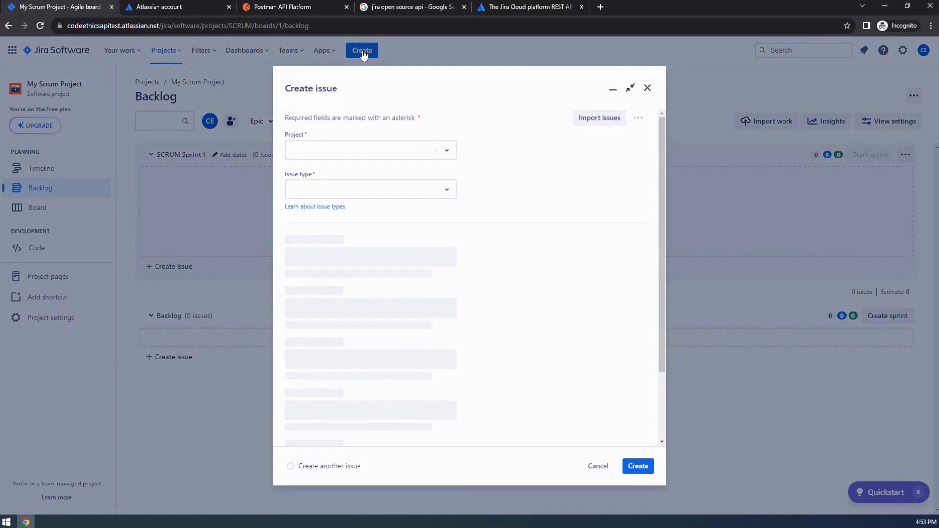
click(446, 189)
click(514, 160)
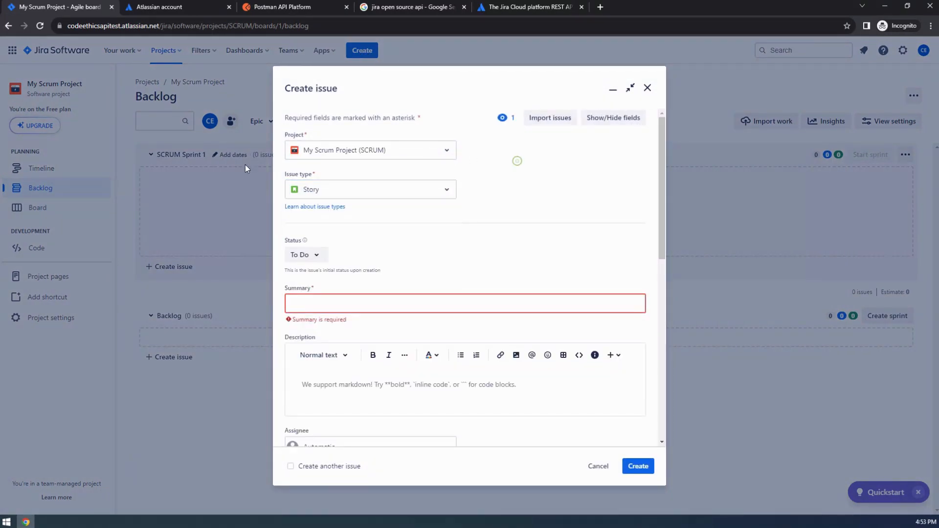
click(302, 302)
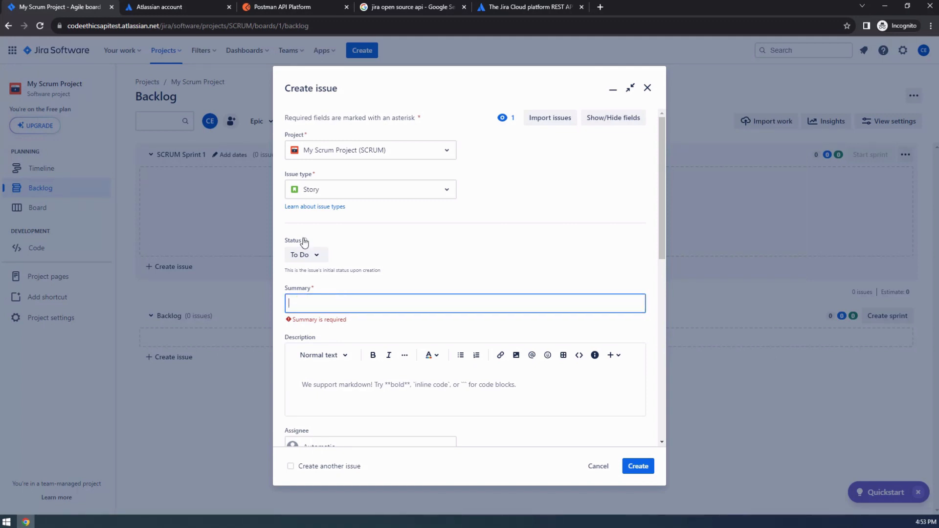
scroll(348, 353, down, 4)
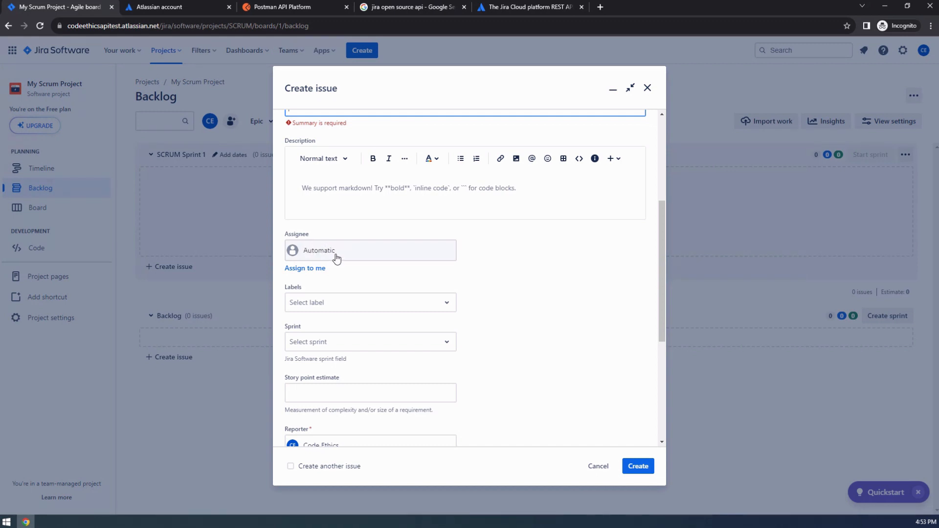
scroll(311, 378, down, 3)
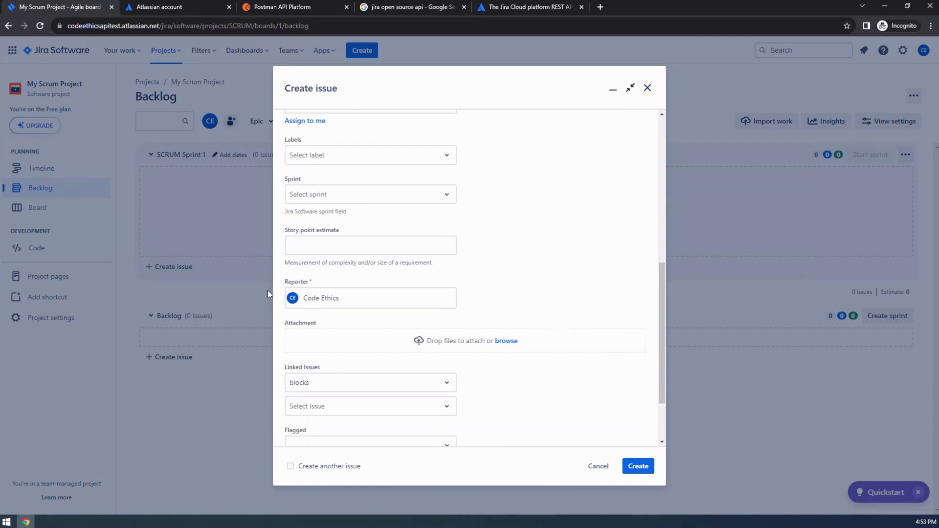
scroll(339, 207, up, 2)
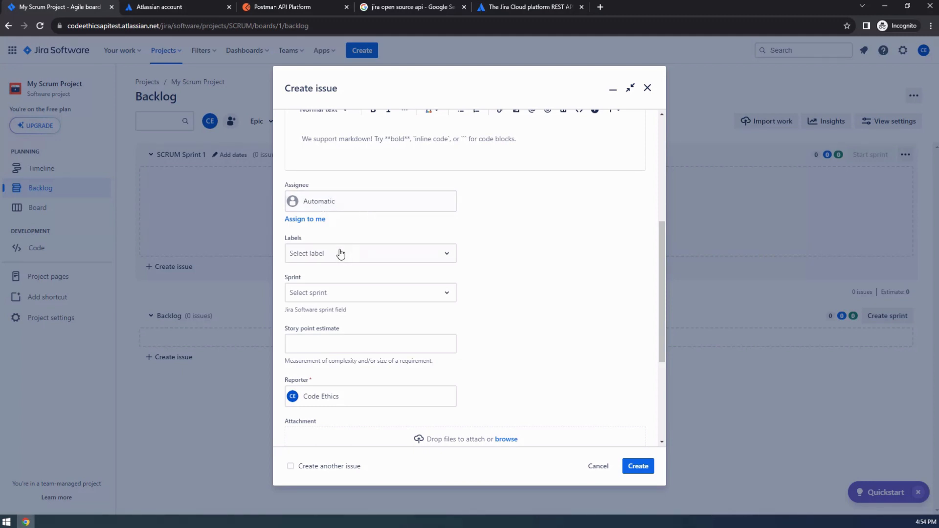
scroll(341, 253, down, 1)
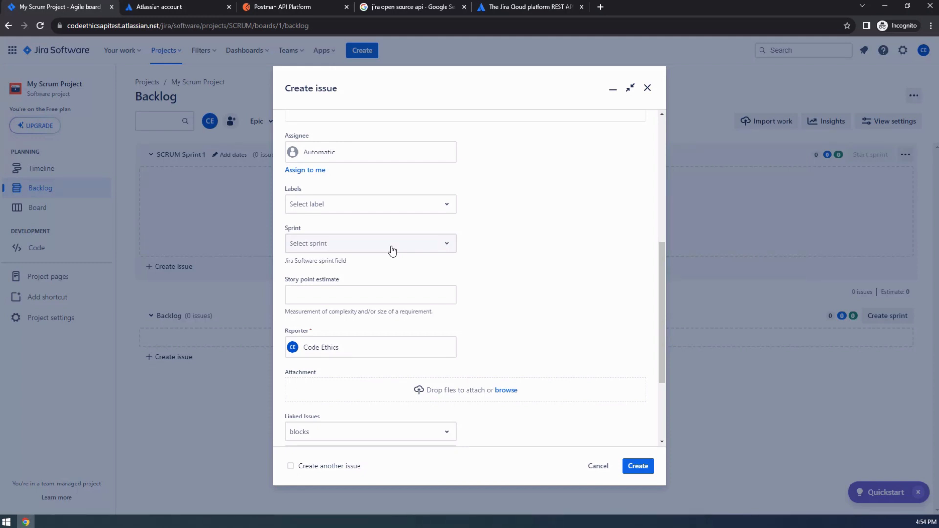
click(447, 246)
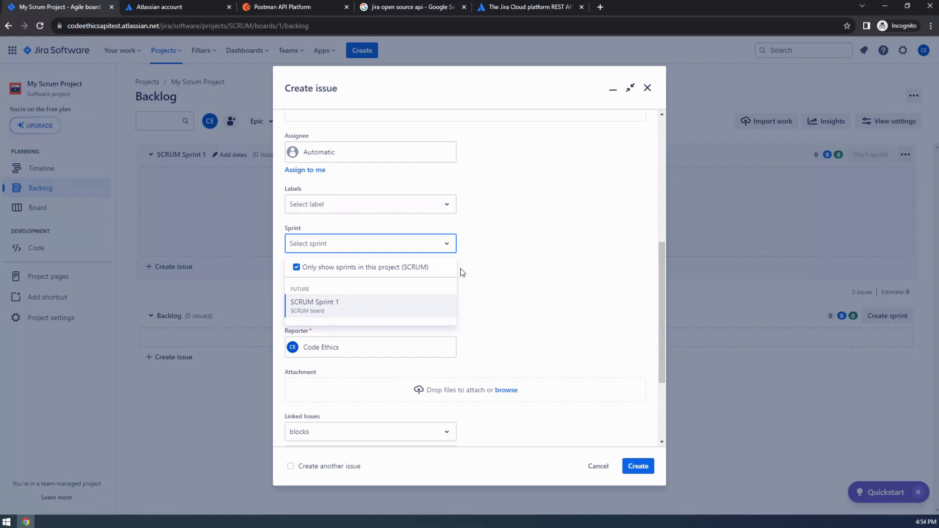
scroll(390, 161, up, 5)
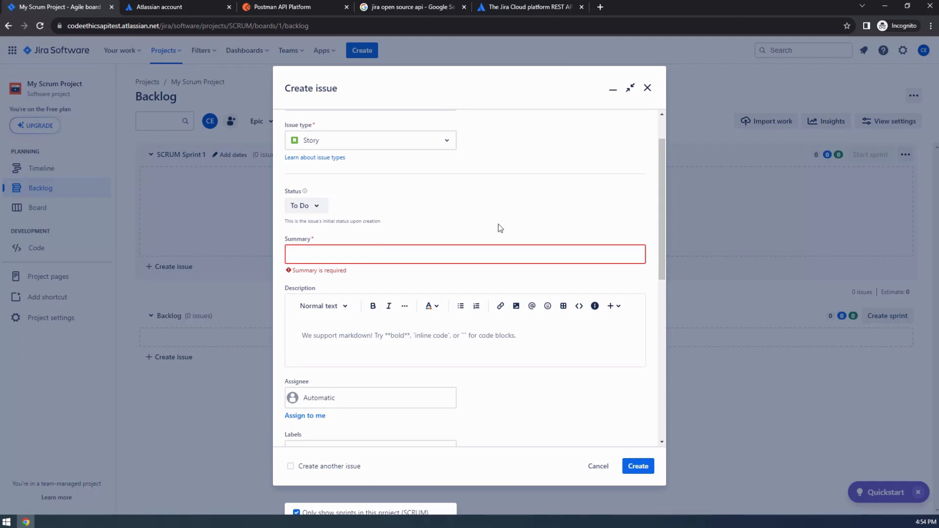
scroll(499, 225, up, 1)
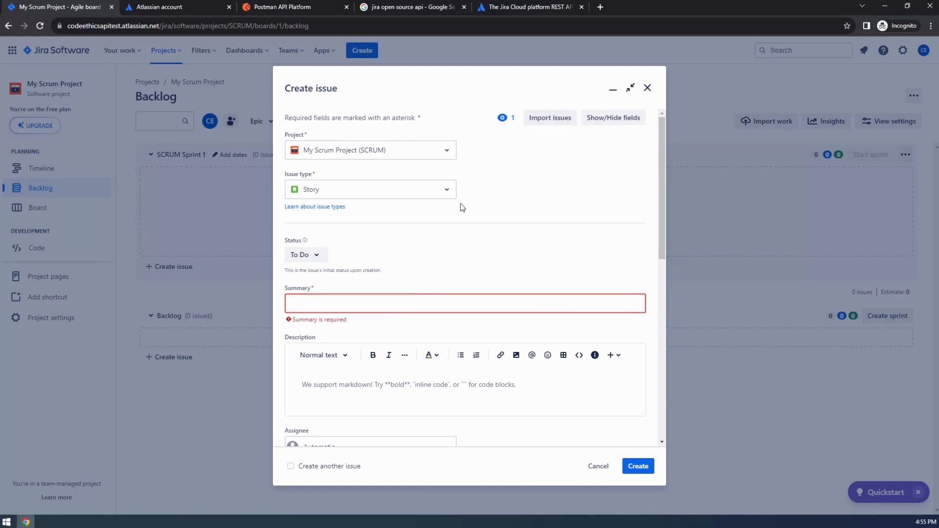
click(647, 89)
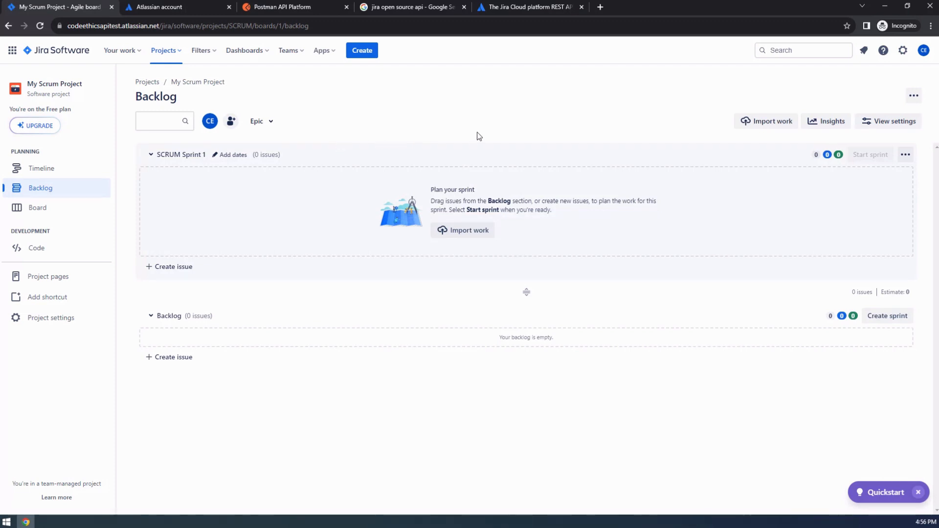
Glance at the Create issue form and API tokens page, then move to the Postman home page.
click(365, 53)
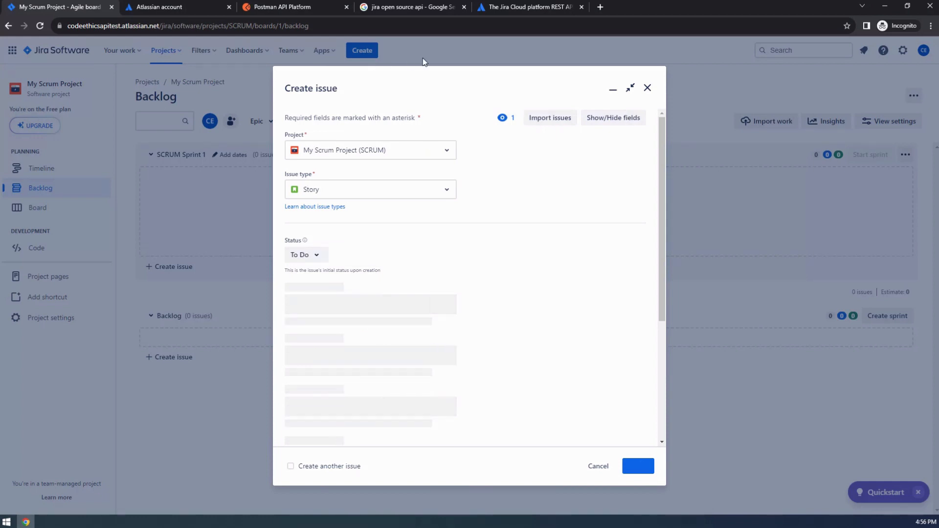
click(647, 88)
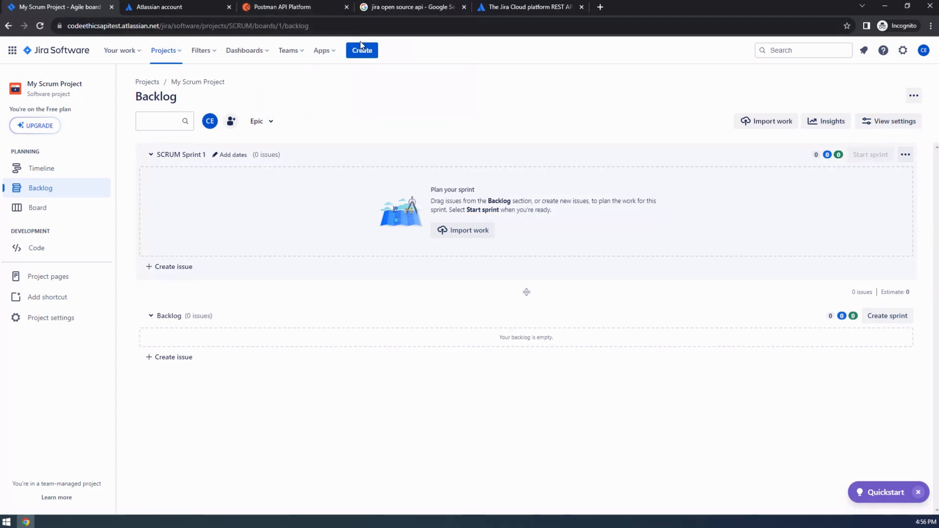
click(178, 7)
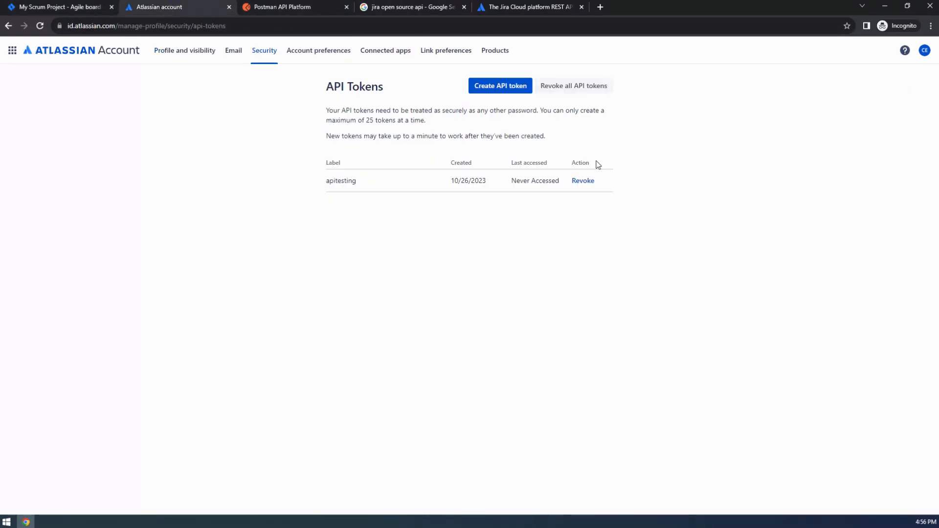
click(68, 7)
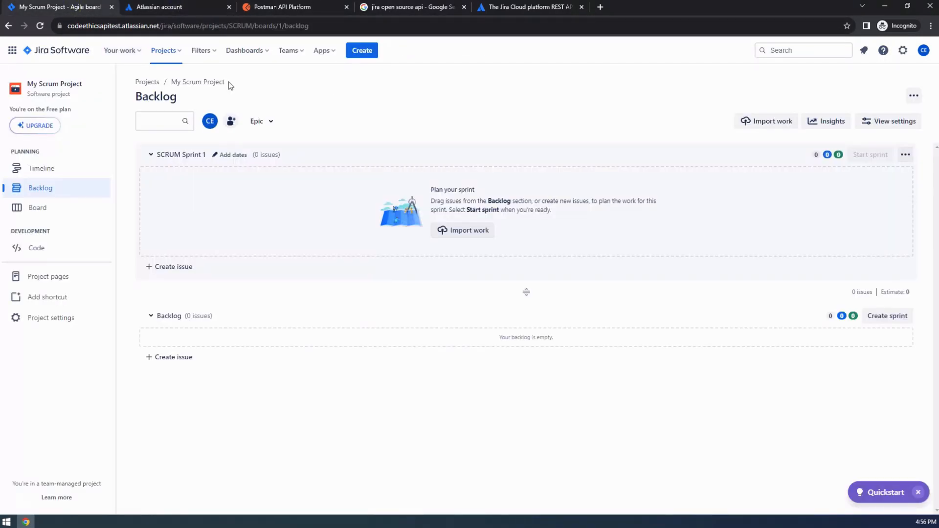
click(285, 7)
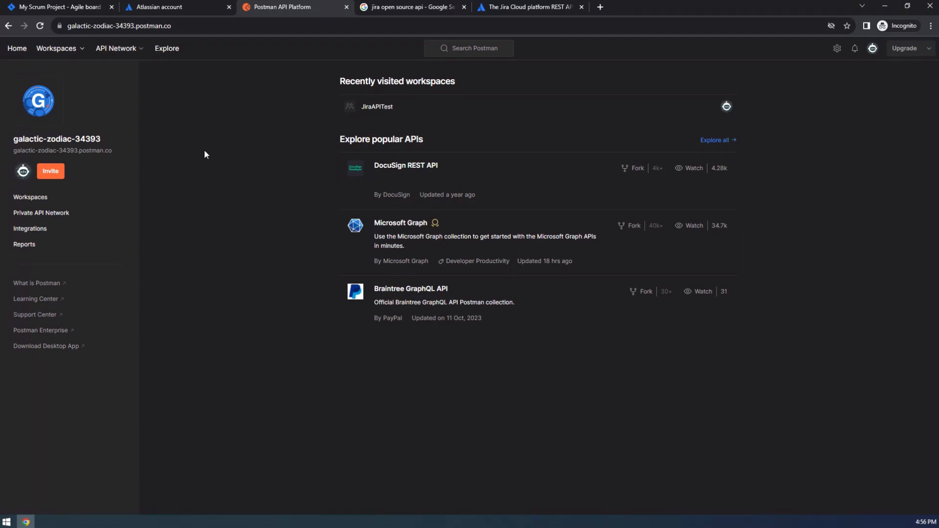
Open the JiraAPITest workspace and add a new collection named jiraAPI.
click(69, 48)
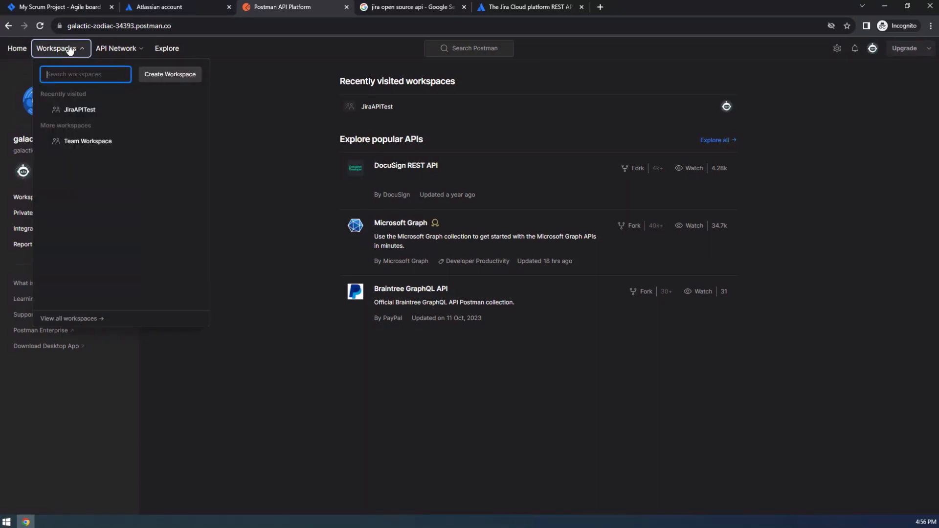
click(92, 112)
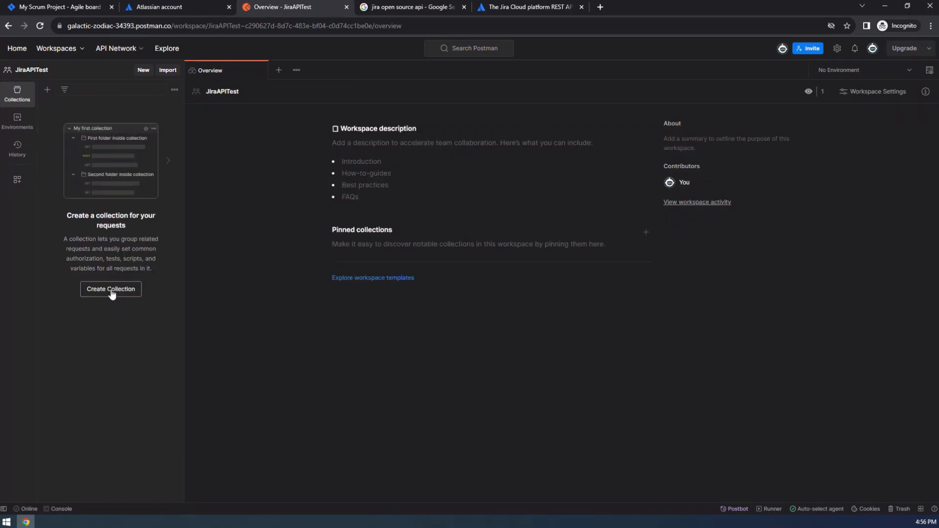
click(111, 289)
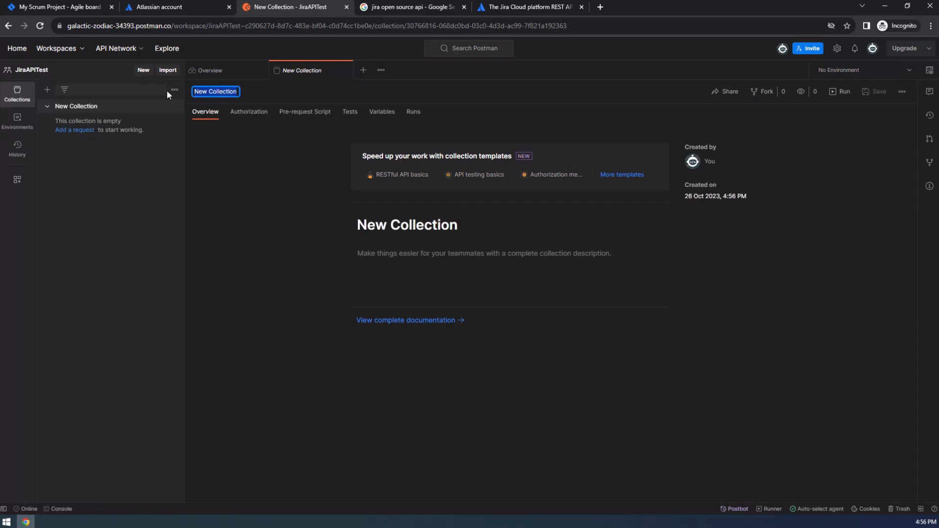
text(JiraAPI)
key(Return)
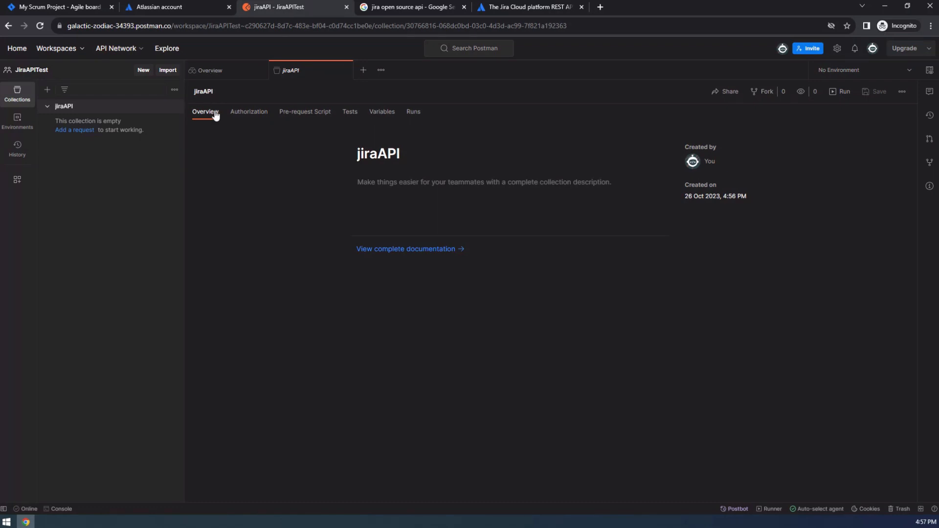
In the jiraAPI Authorization settings, try Bearer Token, then switch the type to Basic Auth.
click(247, 115)
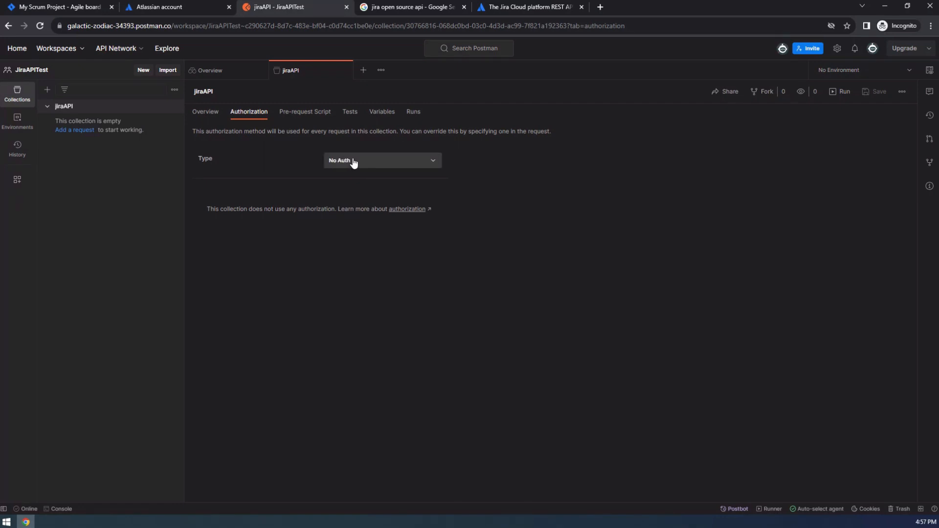
click(424, 165)
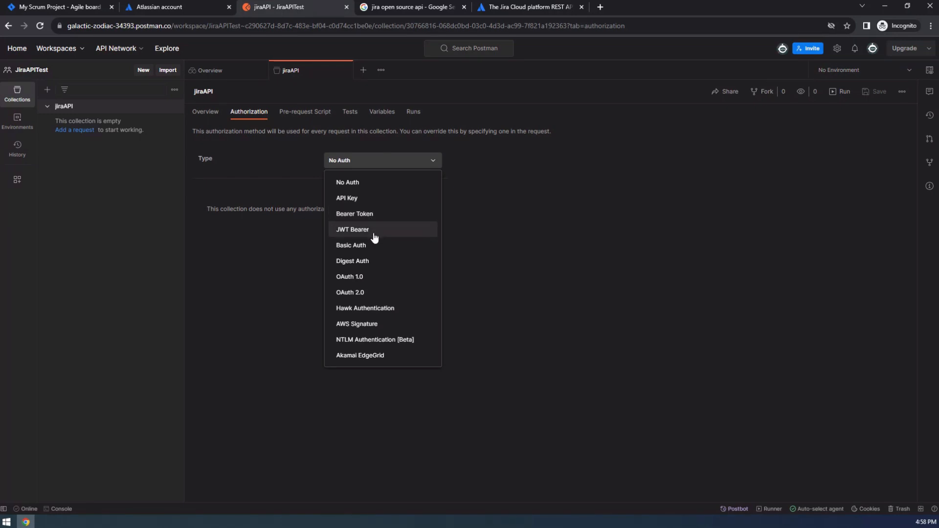
click(377, 215)
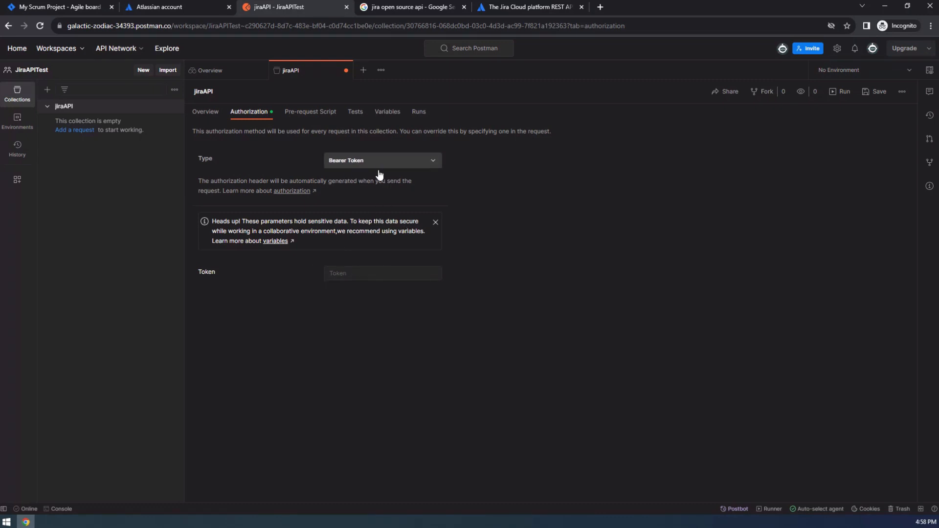
click(374, 273)
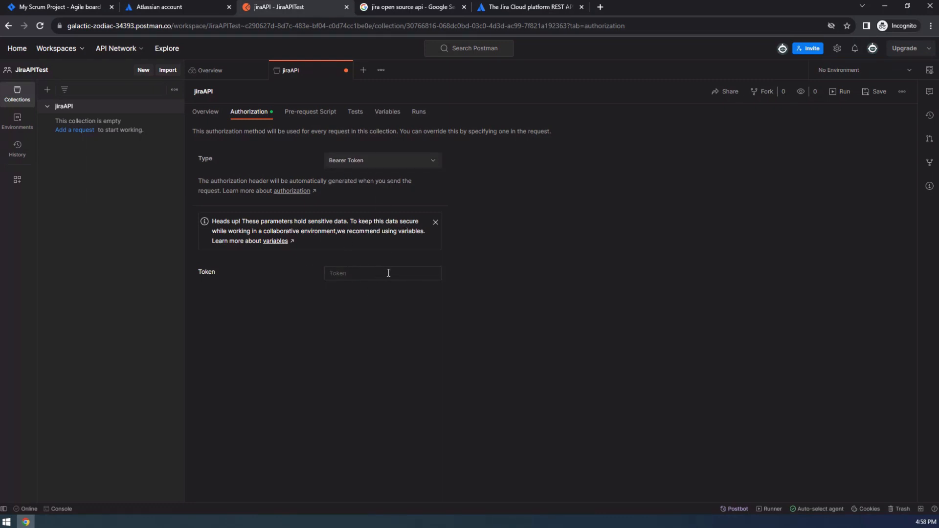
click(433, 162)
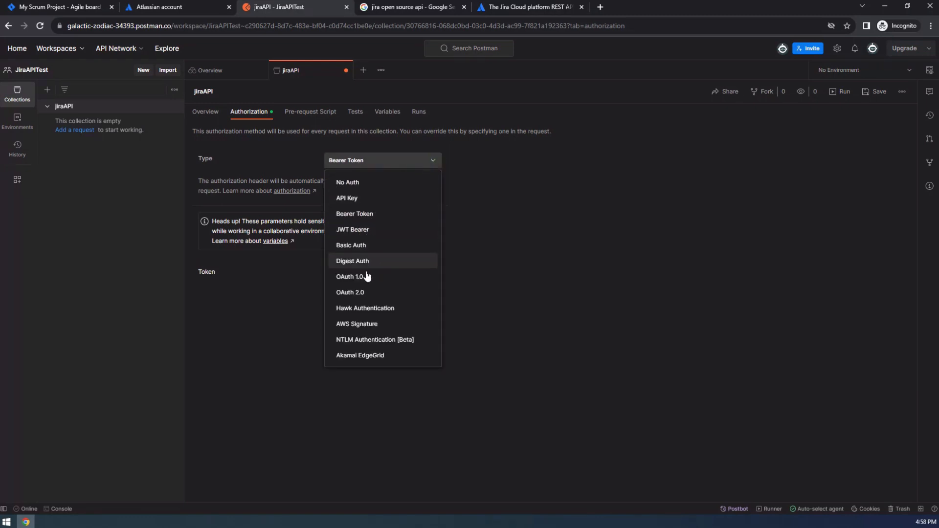
click(375, 246)
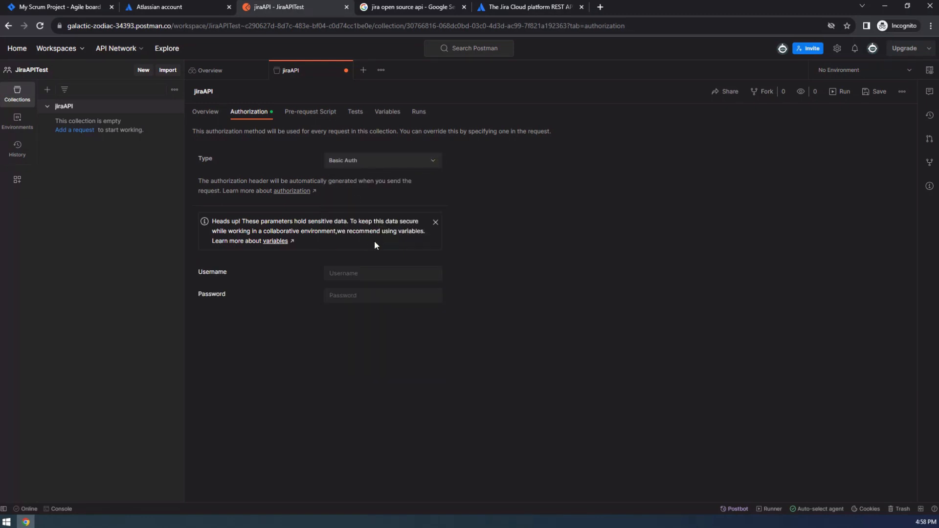
click(373, 273)
click(360, 296)
click(369, 273)
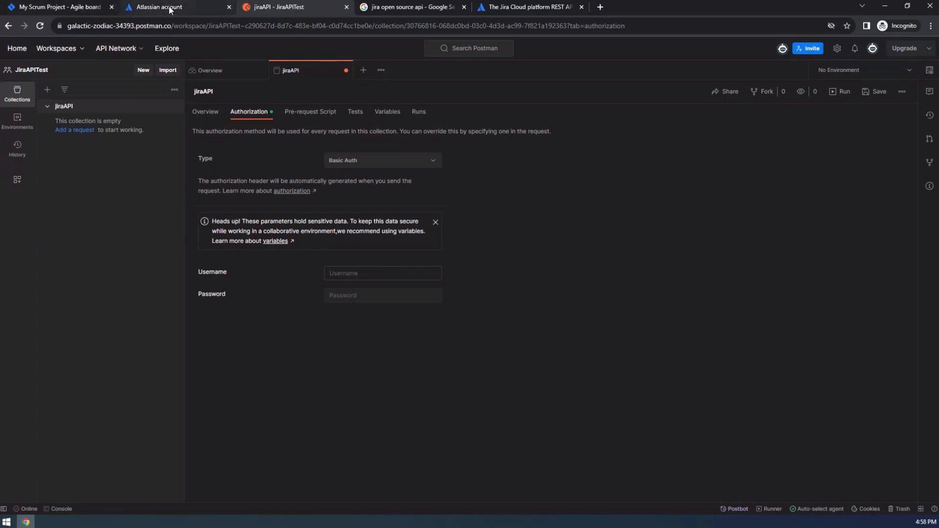
Check the Jira account's login e-mail in the profile menu, then return to the jiraAPI Username field.
click(84, 8)
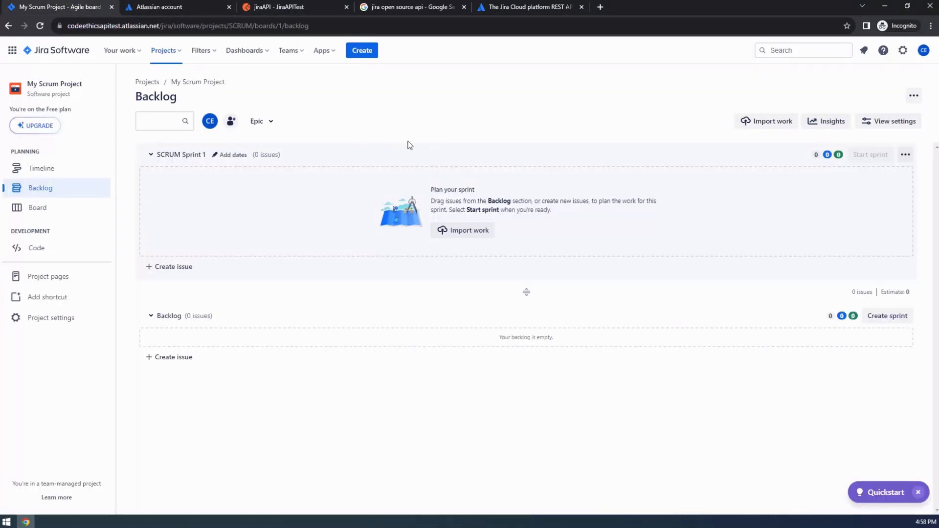
click(923, 50)
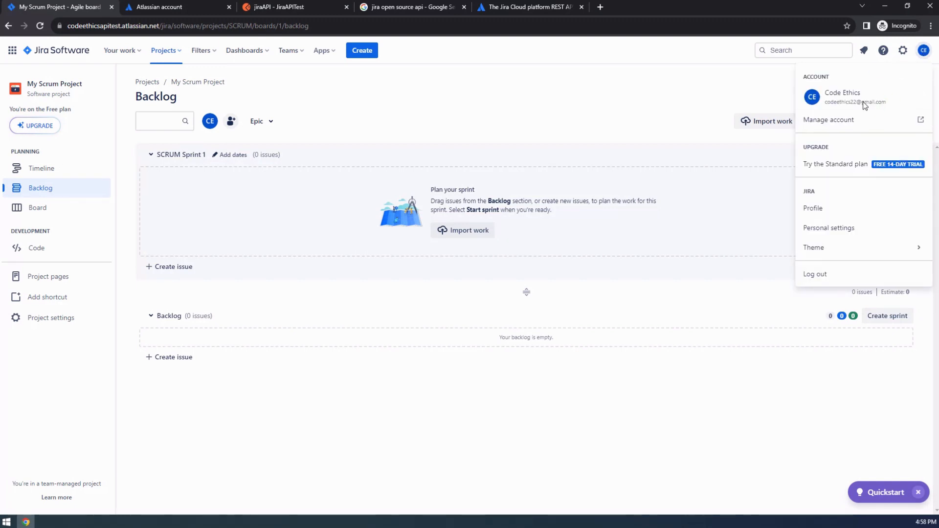
click(288, 7)
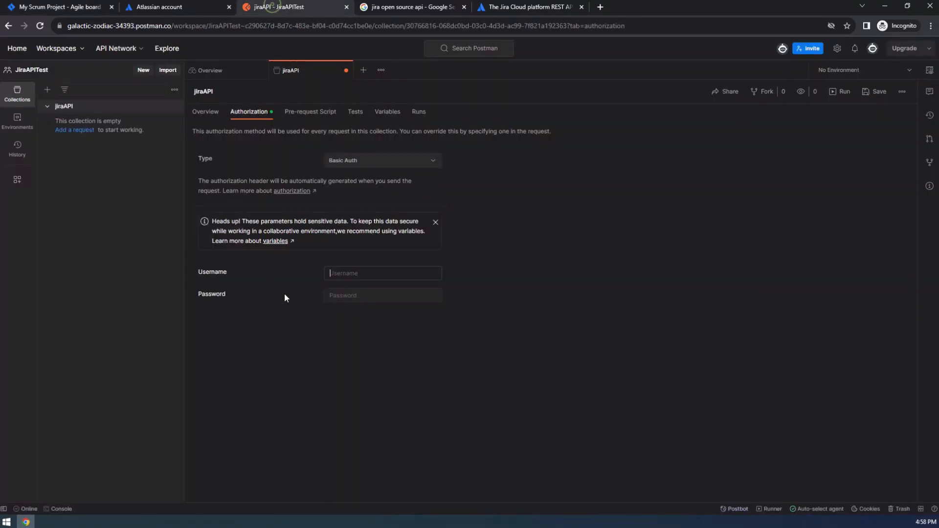
click(366, 274)
click(405, 164)
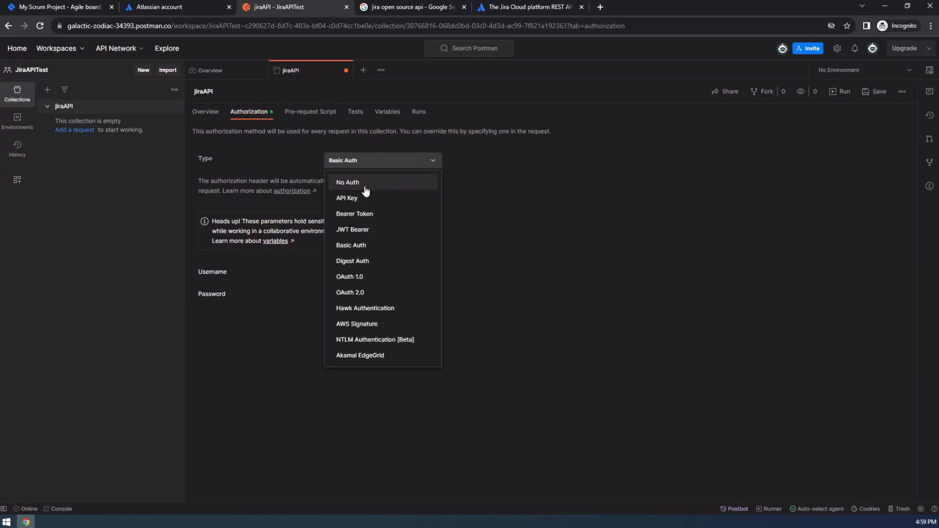
Change the jiraAPI authorization to No Auth, then Bearer Token, and show the Environments/Globals panel.
click(364, 182)
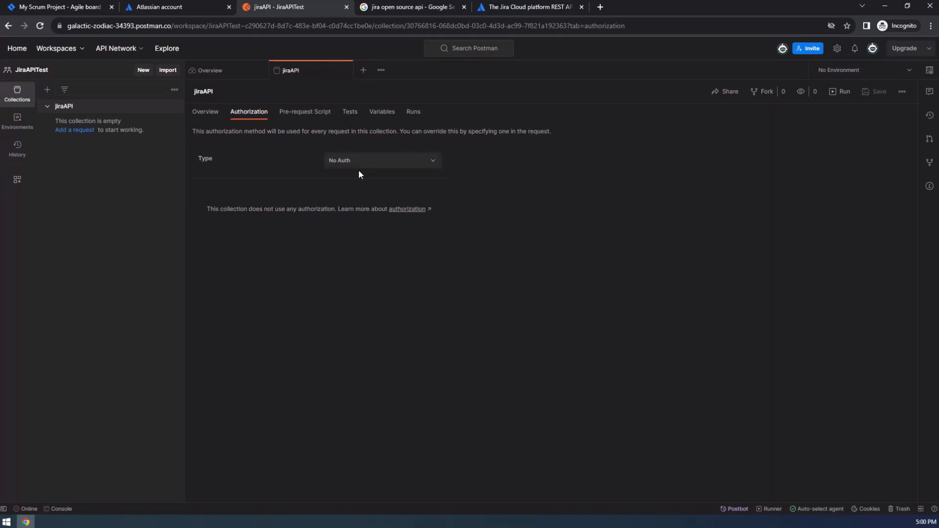
click(433, 160)
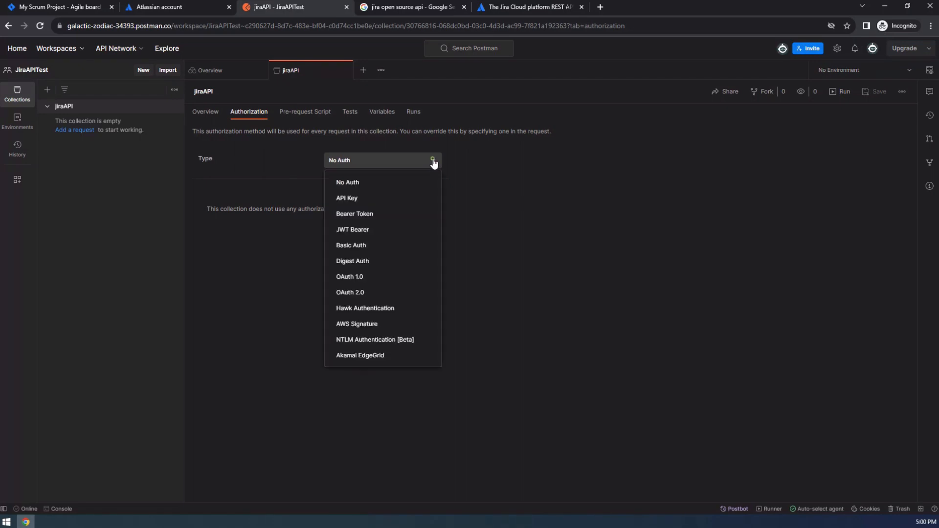
click(374, 217)
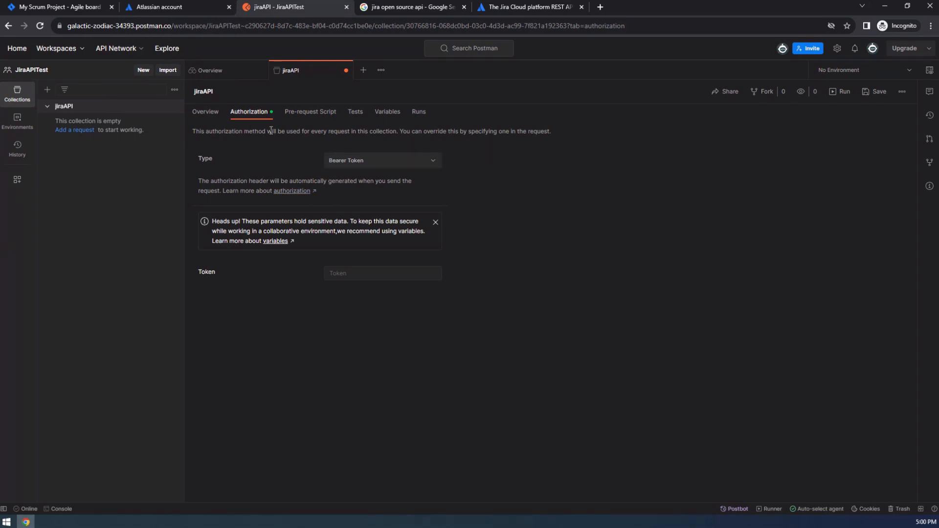
click(17, 120)
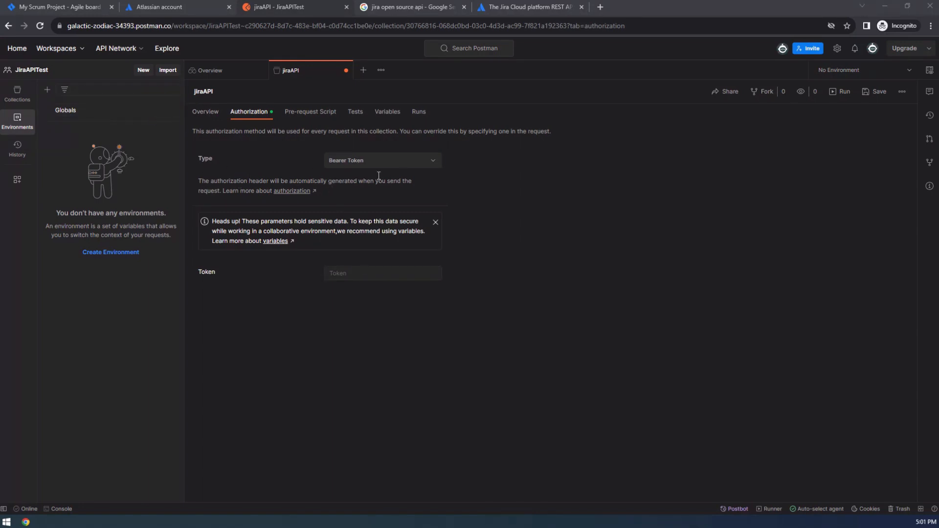
Set the jiraAPI collection's authorization back to Basic Auth, then bring up the Google results for 'jira open source api'.
click(45, 8)
click(279, 7)
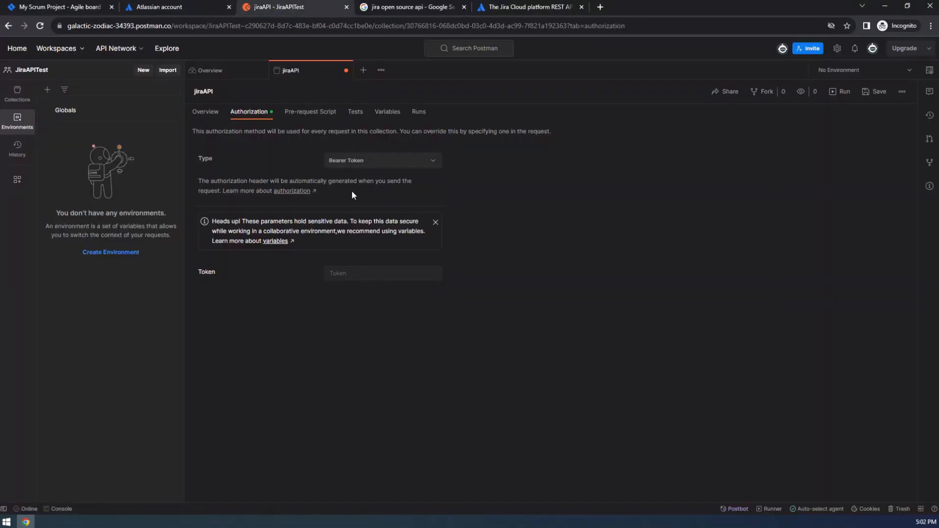
click(428, 163)
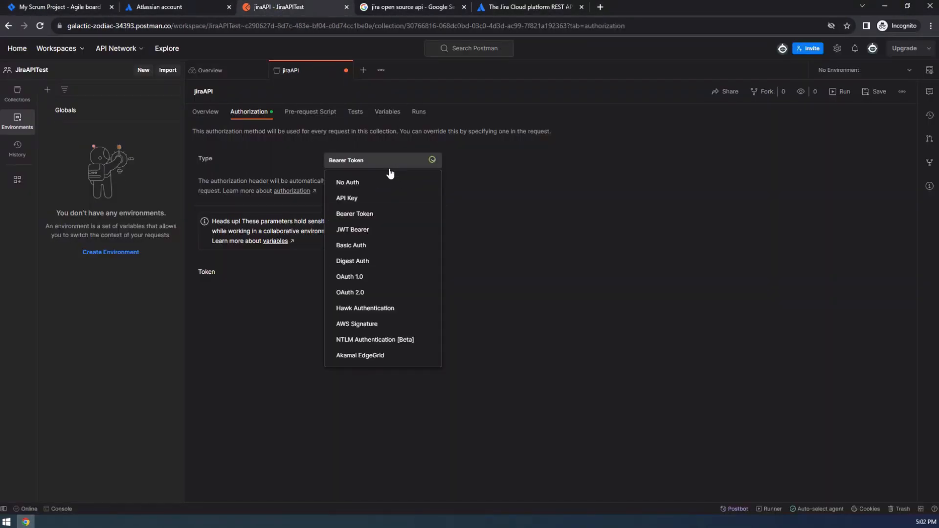
click(368, 247)
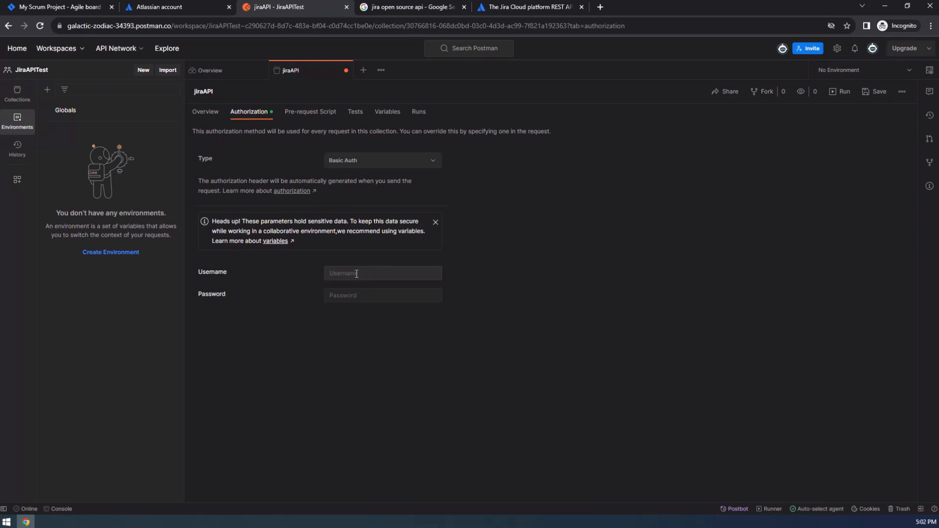
click(526, 7)
click(413, 7)
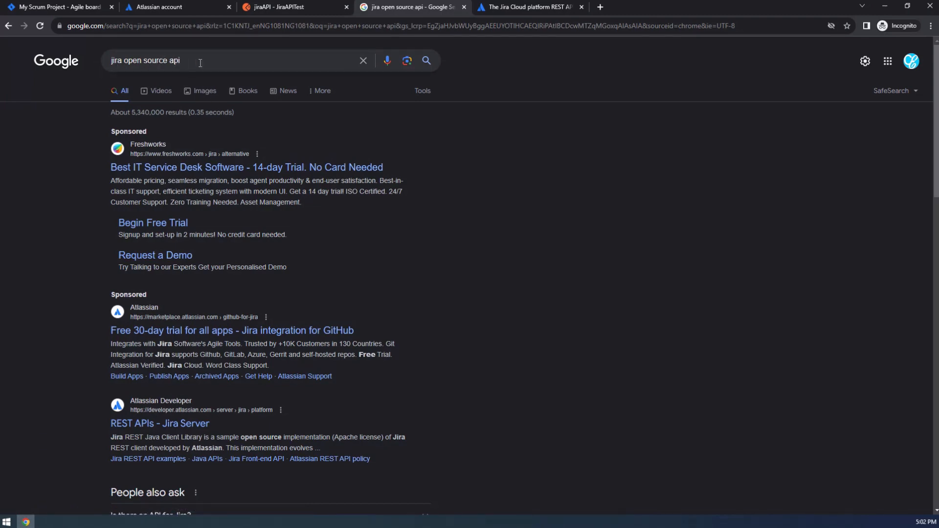
Open 'The Jira Cloud platform REST API' Google result in a new tab and close the old docs tab.
scroll(252, 216, down, 5)
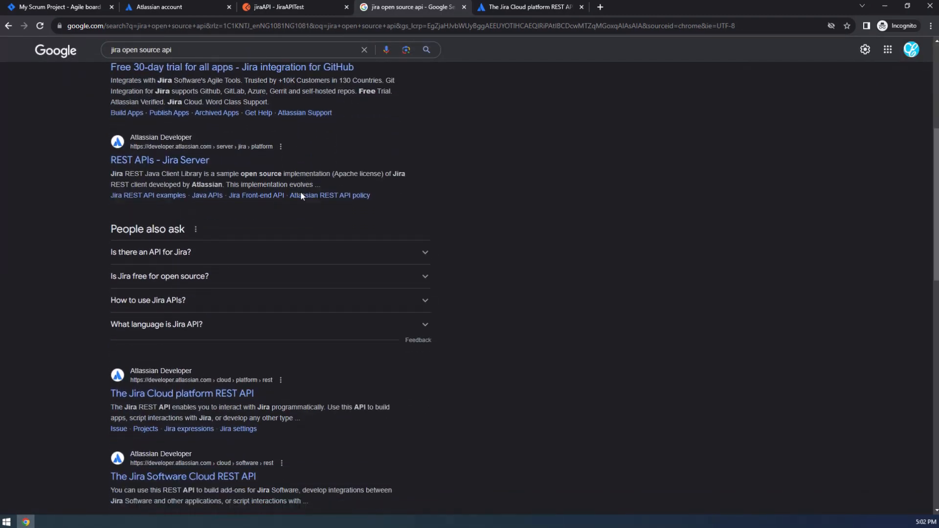
scroll(300, 196, down, 1)
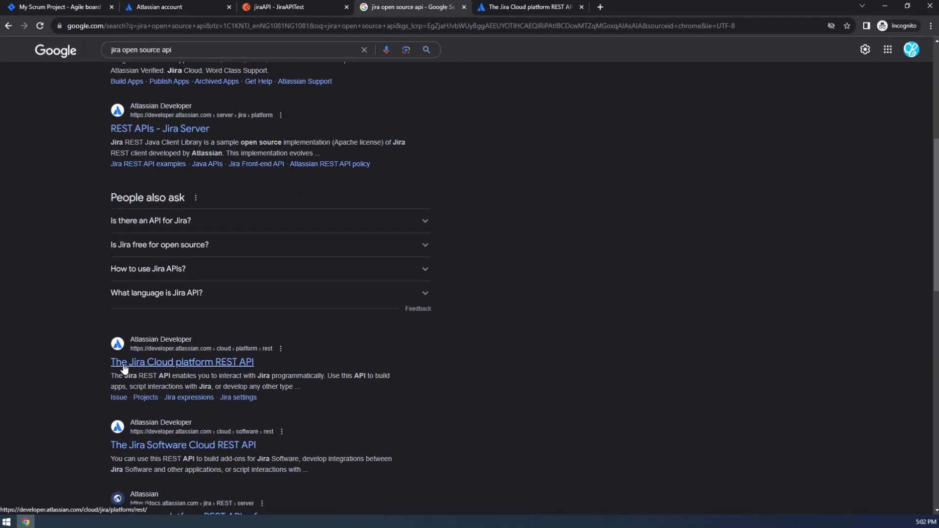
right_click(233, 367)
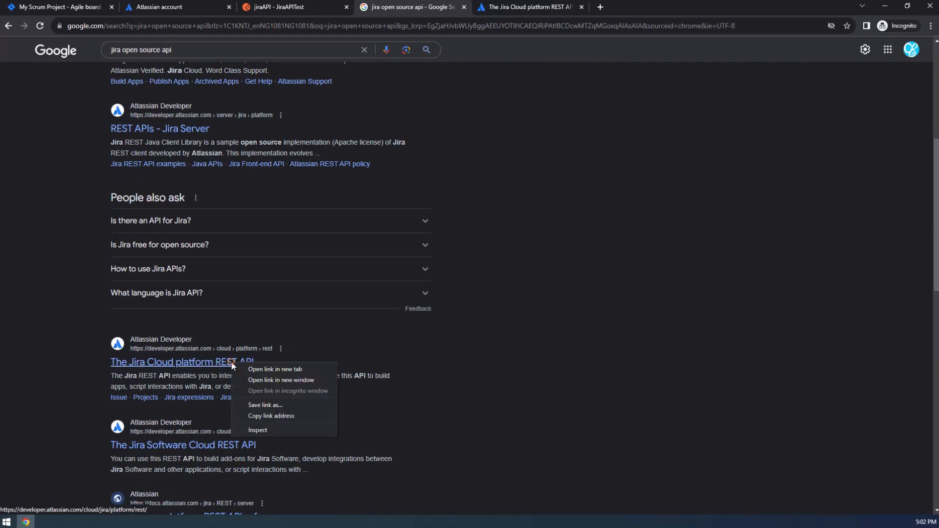
click(260, 368)
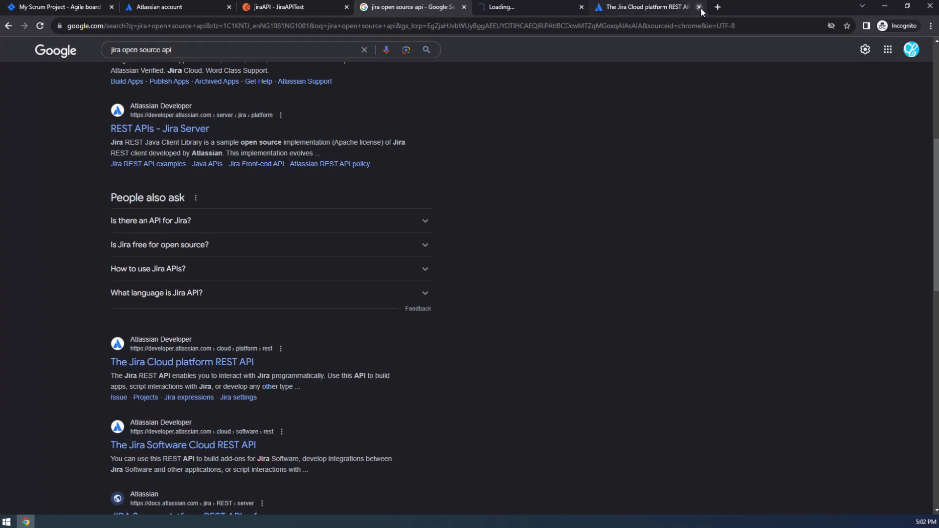
click(699, 6)
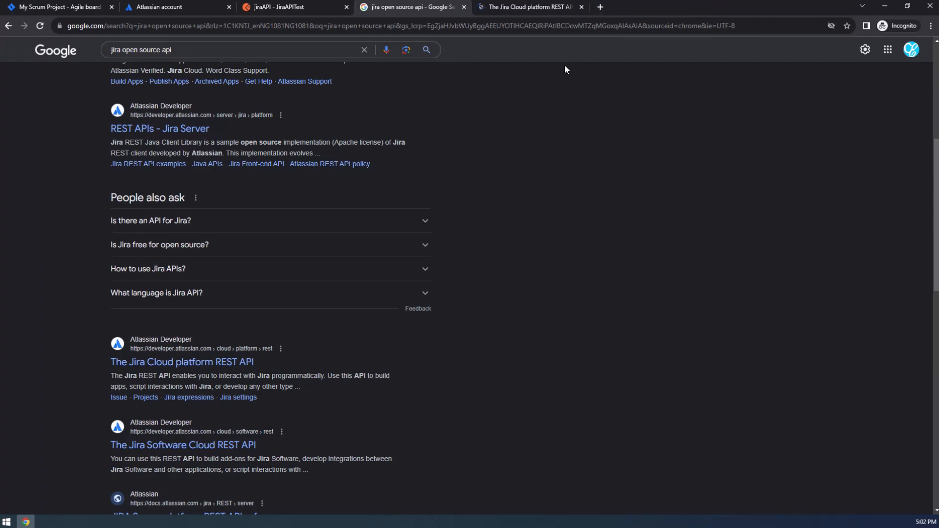
Go to Projects > Get projects paginated (GET /rest/api/3/project/search) and show its curl sample.
click(511, 10)
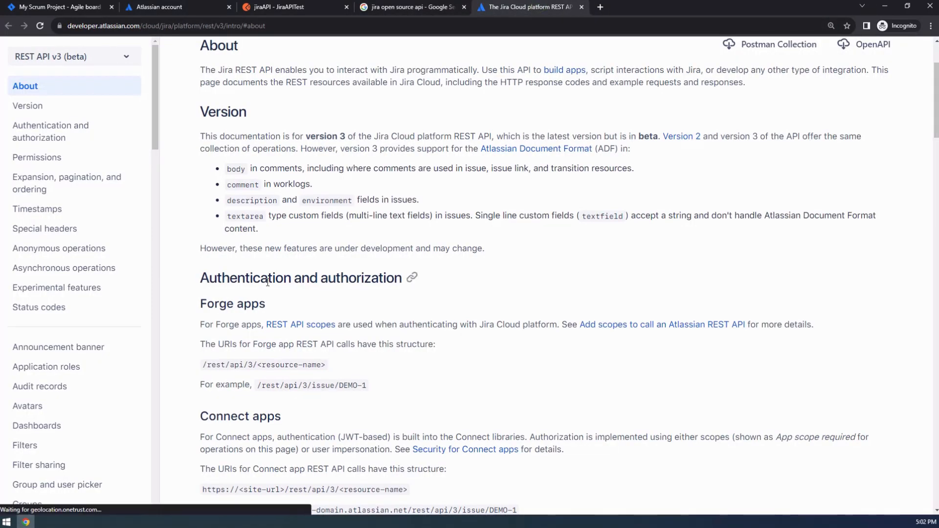
scroll(56, 214, down, 4)
scroll(56, 214, down, 15)
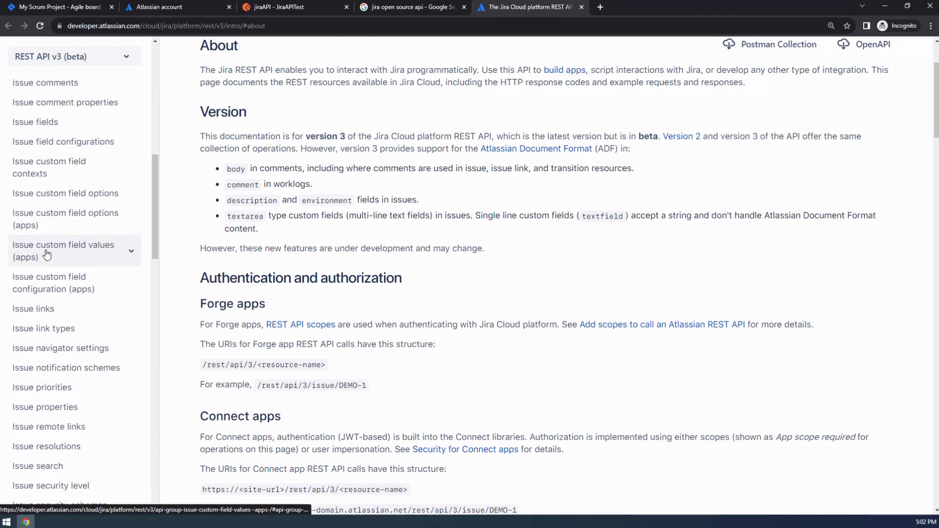
scroll(62, 237, down, 4)
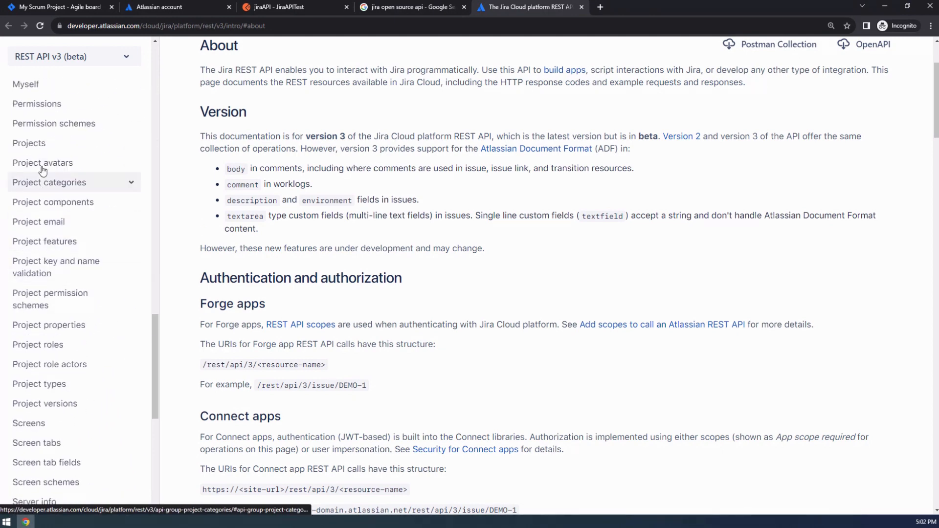
click(40, 144)
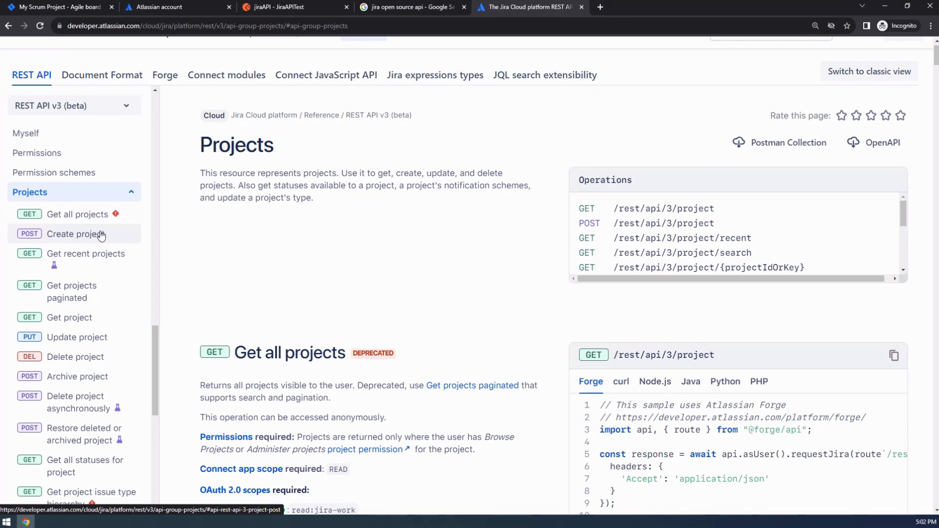
click(77, 214)
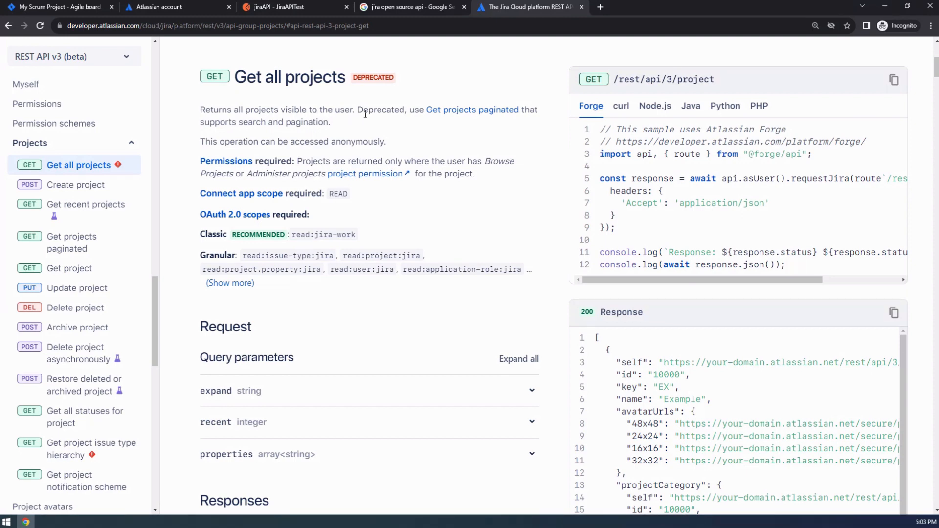
click(470, 110)
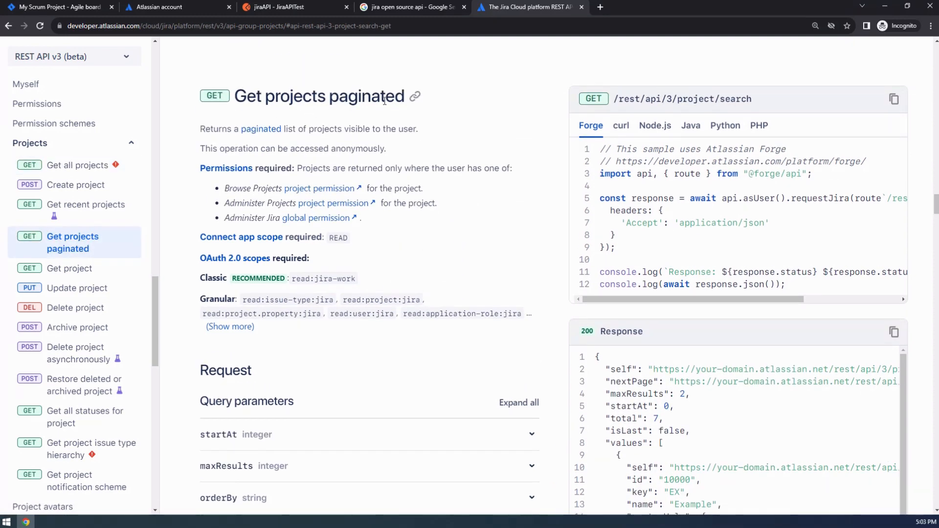
click(621, 126)
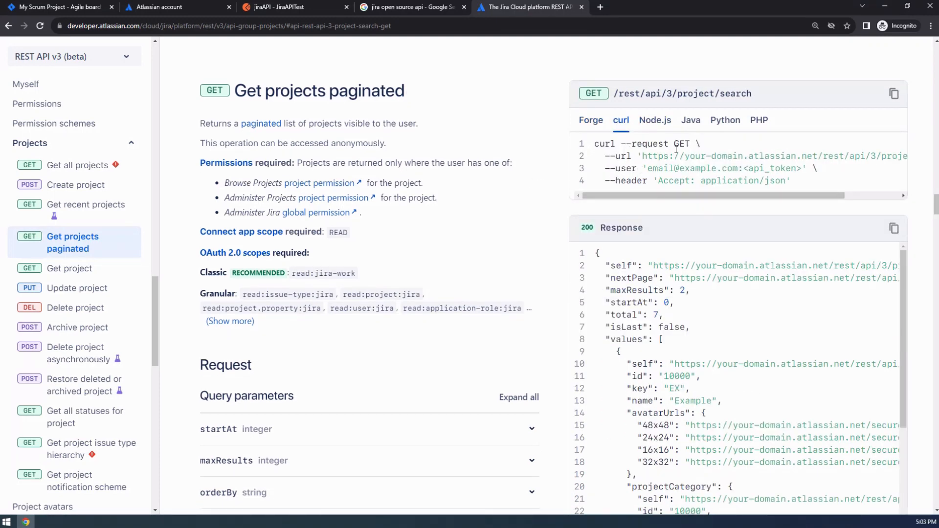
Highlight the GET method, the rest/api/3/project/search path and the --user option in the curl sample.
drag(690, 144, 675, 145)
scroll(792, 167, right, 3)
drag(754, 155, 887, 156)
drag(852, 196, 783, 198)
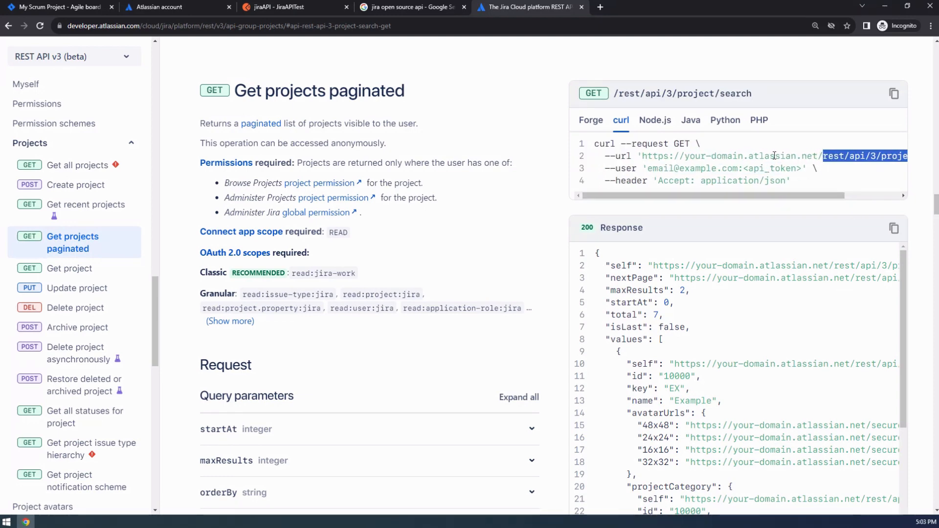
double_click(632, 169)
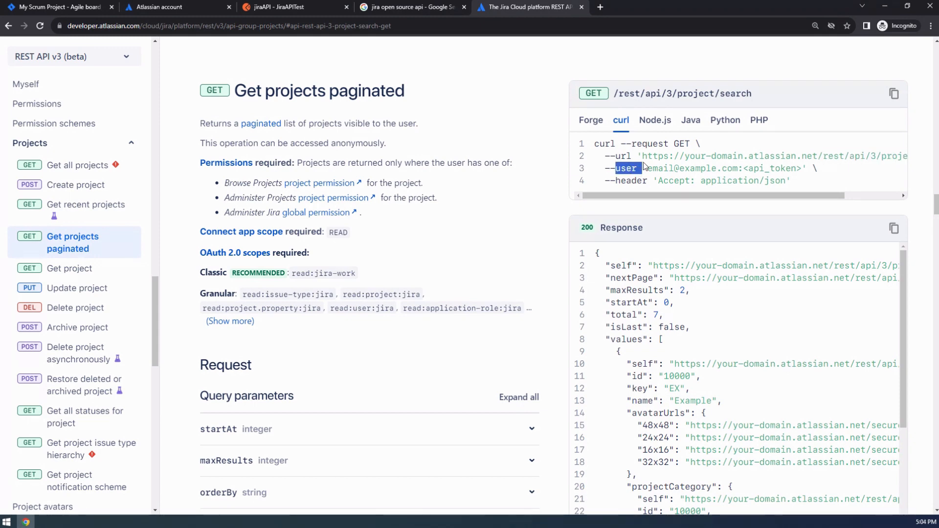
click(681, 171)
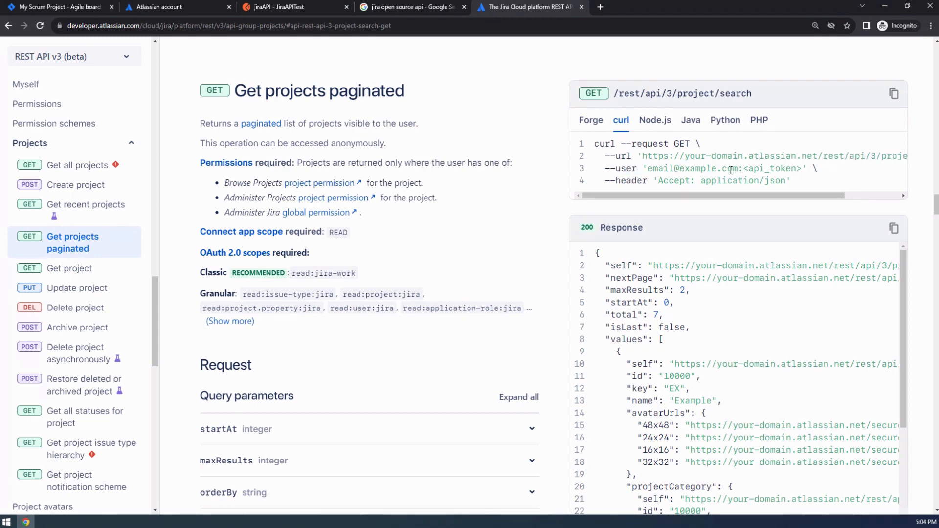
Highlight the example e-mail and api_token credential placeholders, then return to Postman's jiraAPI tab.
drag(743, 168, 649, 168)
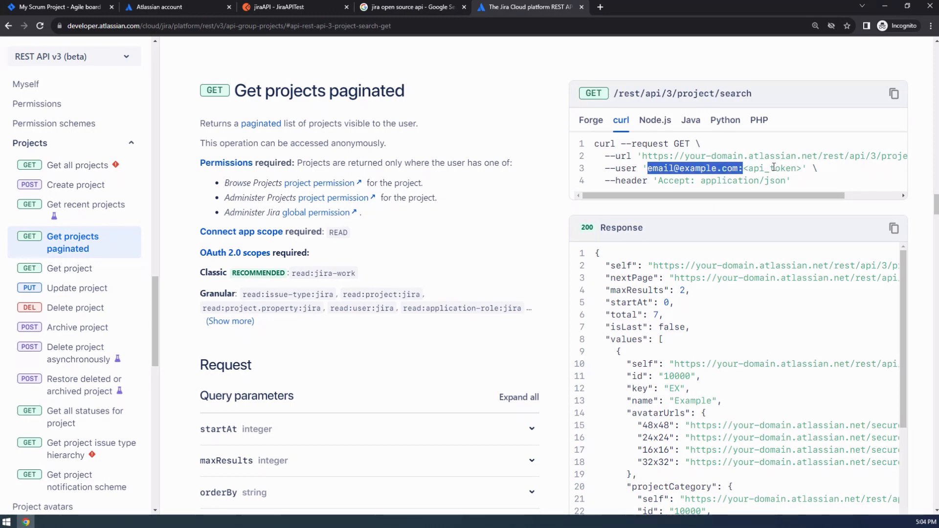
drag(757, 170, 798, 170)
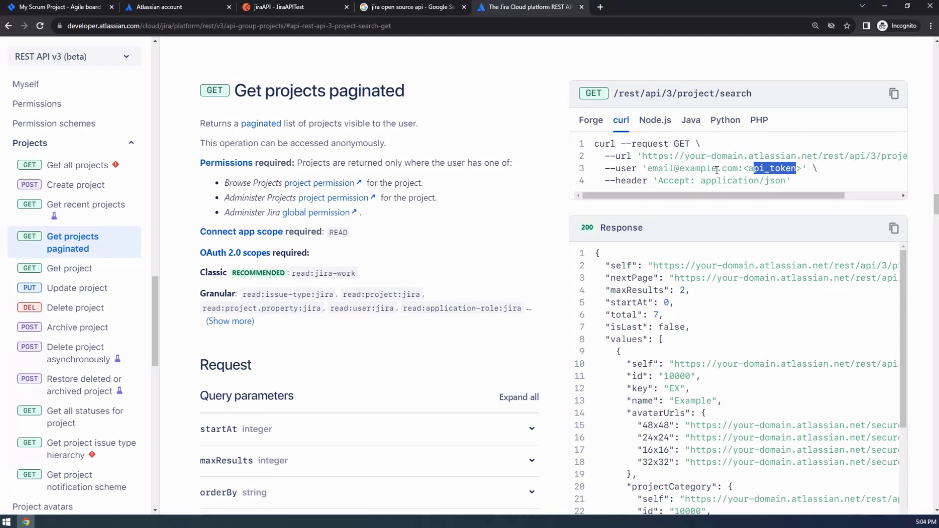
drag(736, 169, 648, 170)
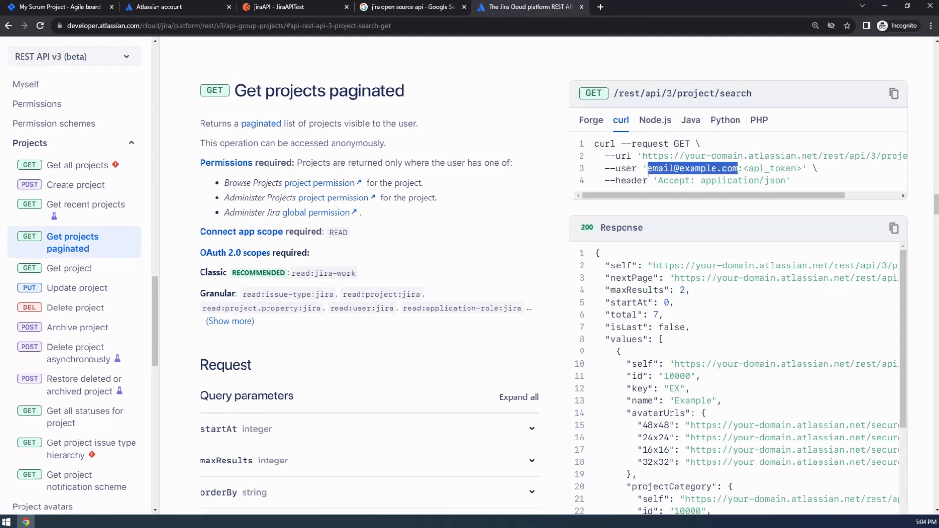
drag(795, 168, 747, 168)
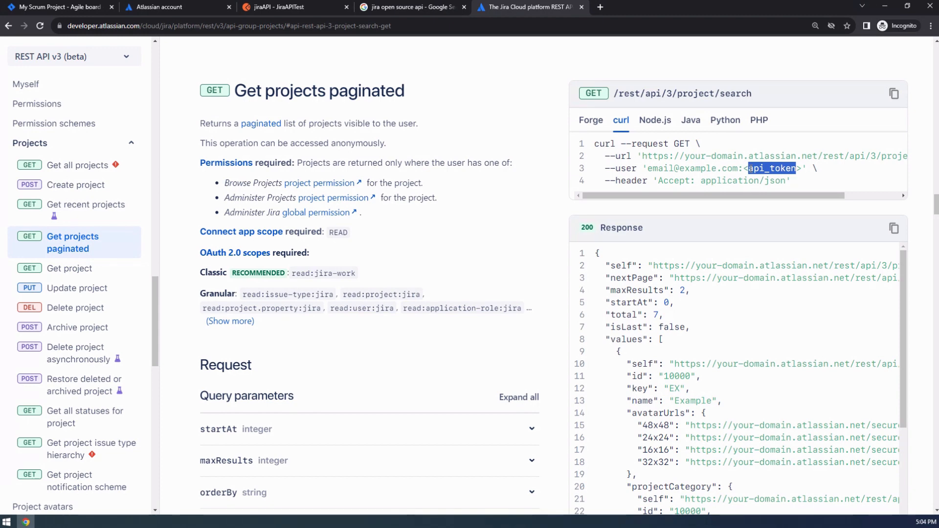
click(286, 7)
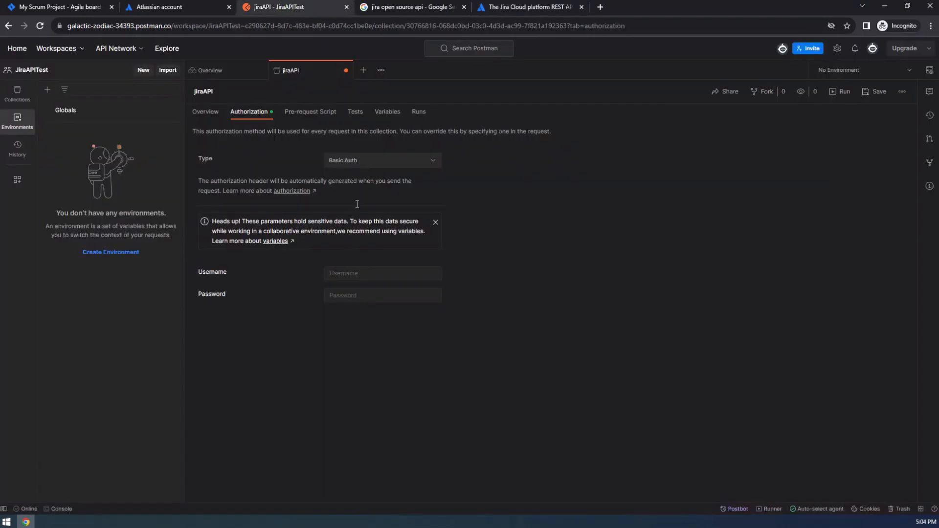
Enter the Jira account e-mail as the jiraAPI collection's Basic Auth username.
click(377, 274)
click(369, 297)
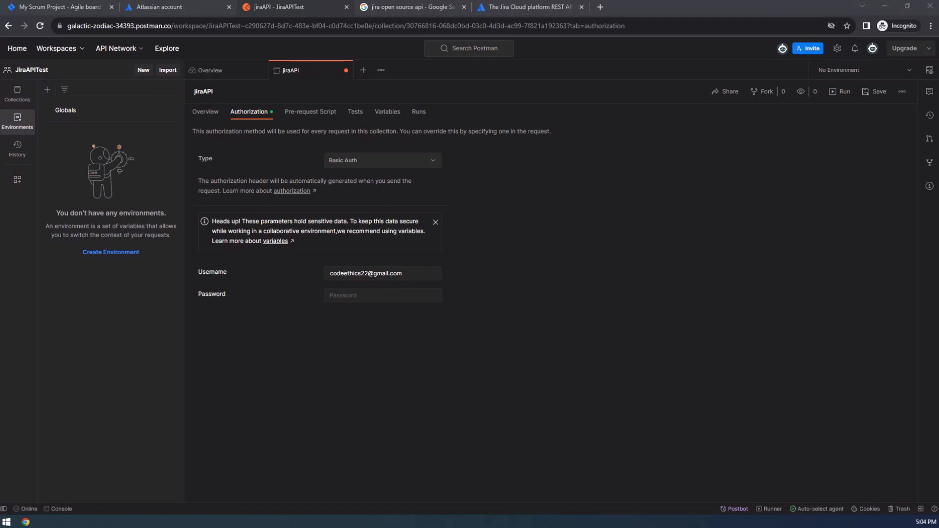
Paste the API token into Password, clear it again, and bring up the global variables.
click(343, 295)
key(ctrl+v)
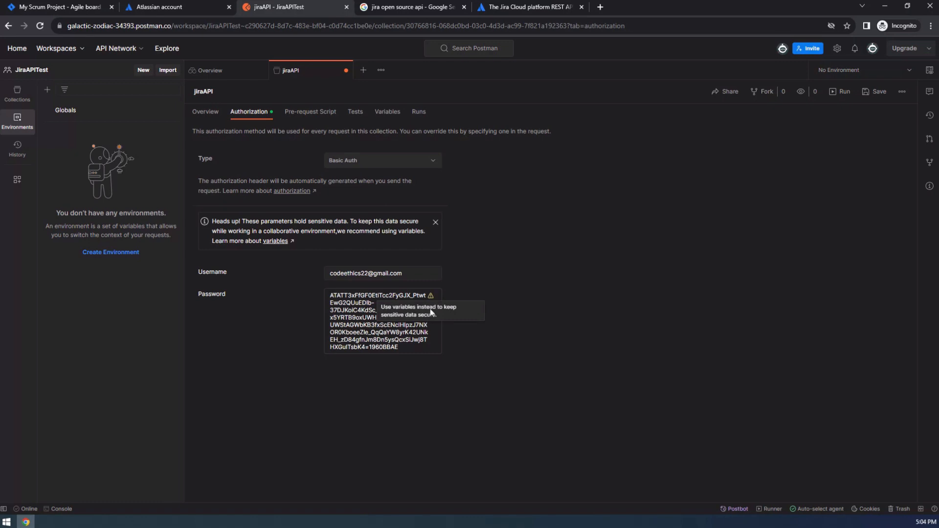
key(ctrl+a)
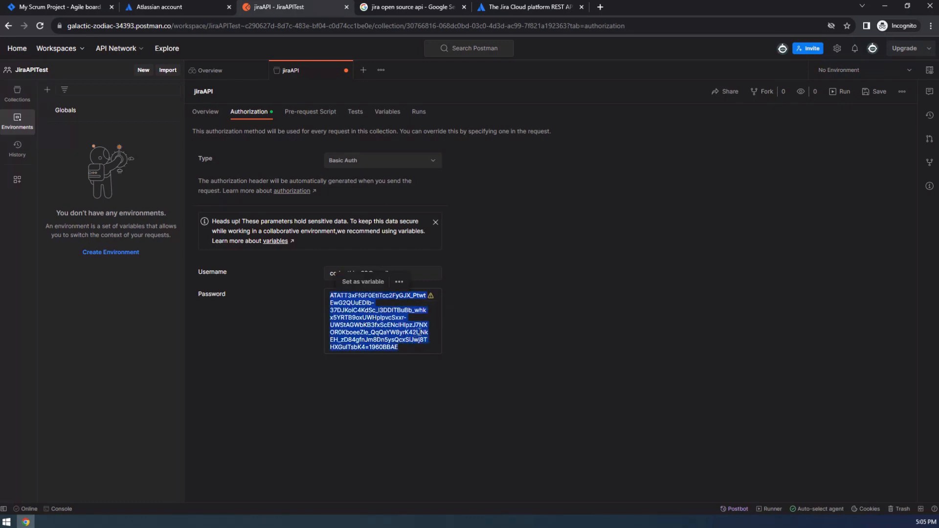
key(BackSpace)
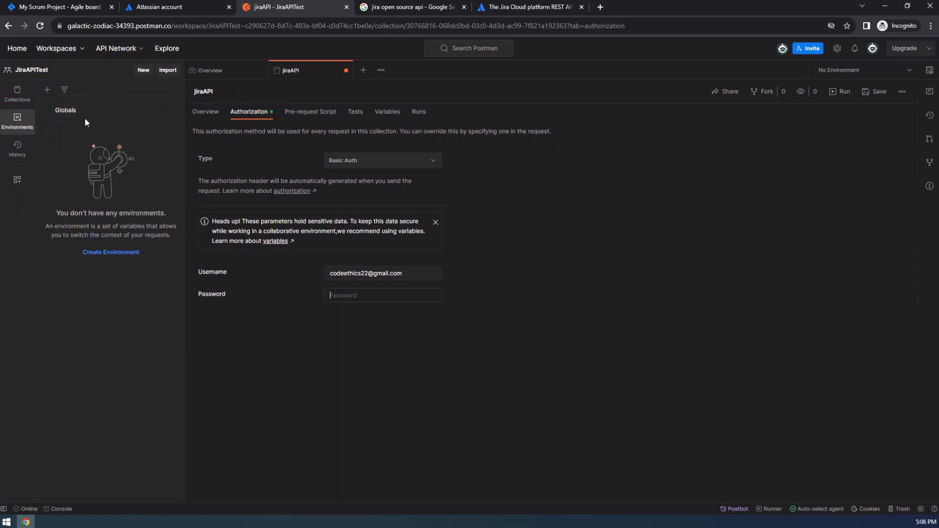
click(70, 112)
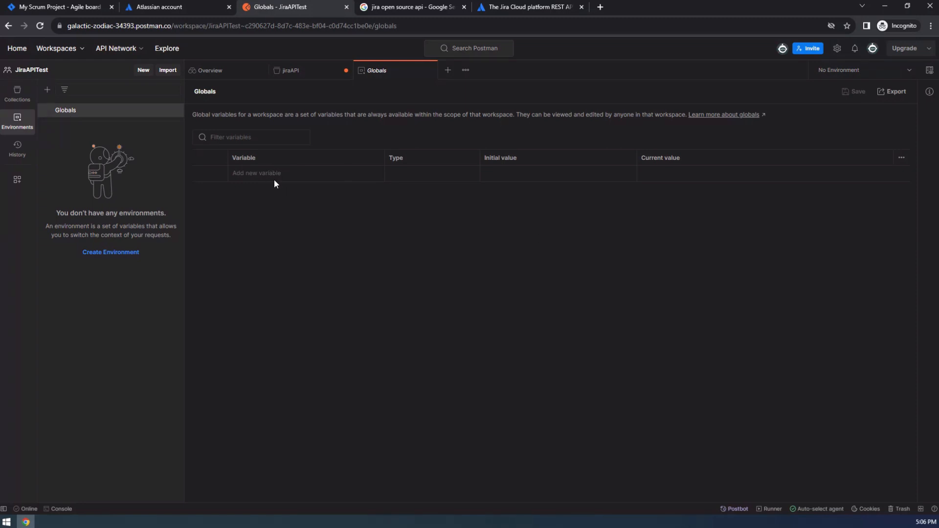
Paste the Jira API token as a new global variable's initial and current value.
click(487, 172)
key(ctrl+v)
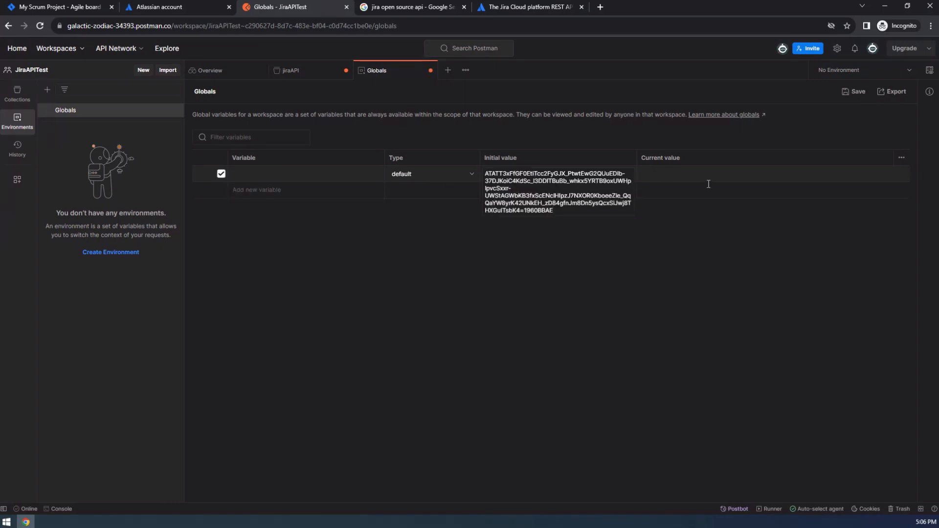
click(664, 173)
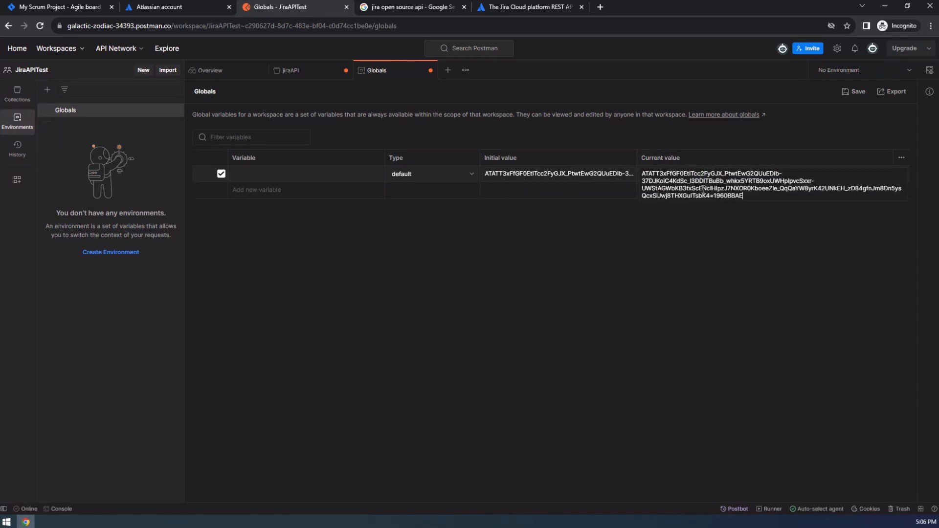
Name the global variable myJiraToken and save the Globals.
click(291, 179)
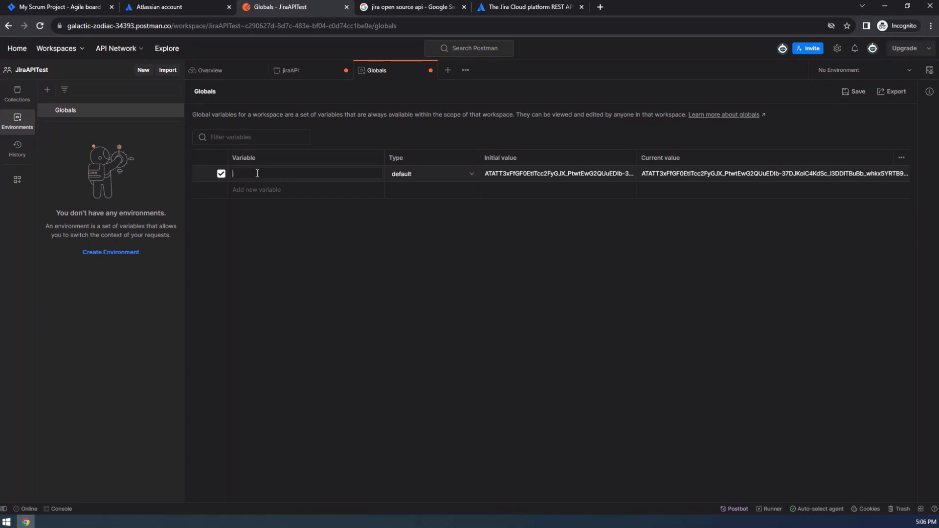
text(m)
text(ra)
key(BackSpace)
key(BackSpace)
key(BackSpace)
key(BackSpace)
text(JiraToken)
click(337, 241)
click(859, 93)
double_click(249, 173)
click(349, 291)
Back in jiraAPI, paste the token into Password and delete it, leaving Password blank.
click(298, 71)
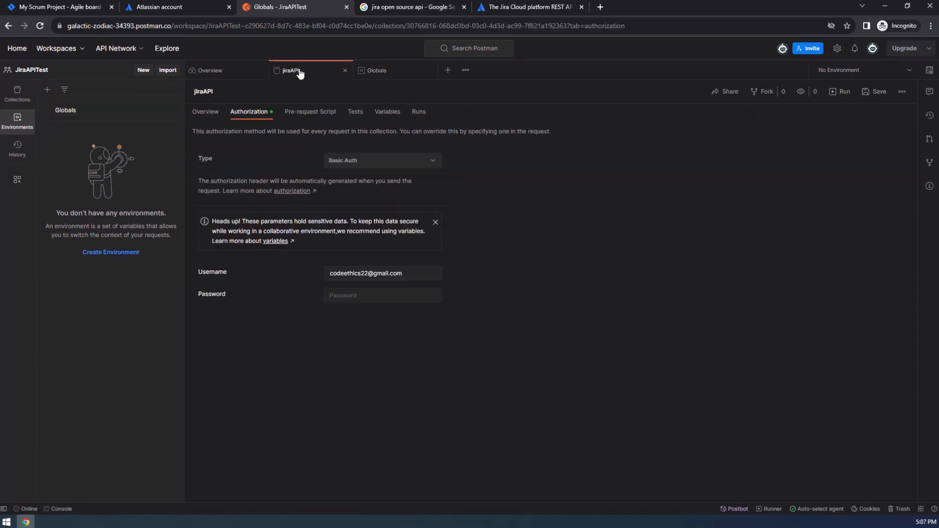
click(348, 295)
key(ctrl+v)
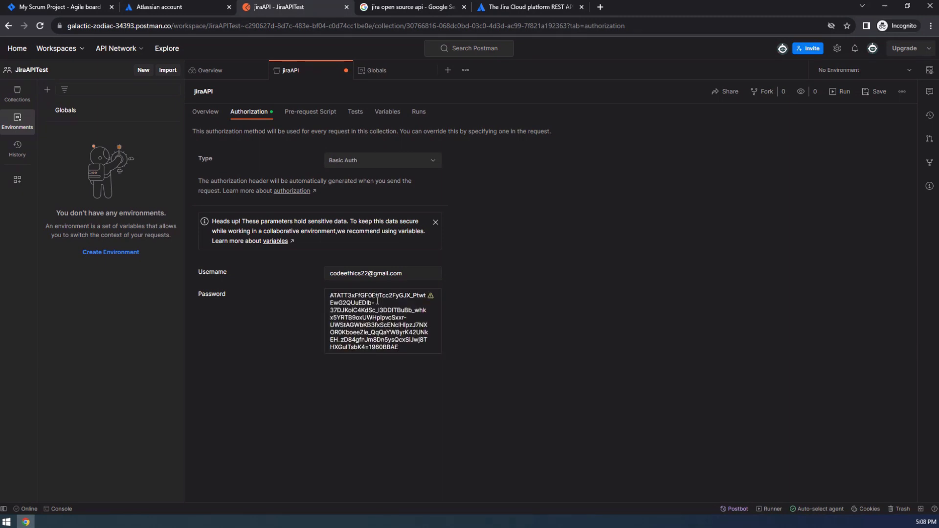
click(549, 321)
drag(487, 299, 471, 309)
click(382, 326)
key(ctrl+a)
key(BackSpace)
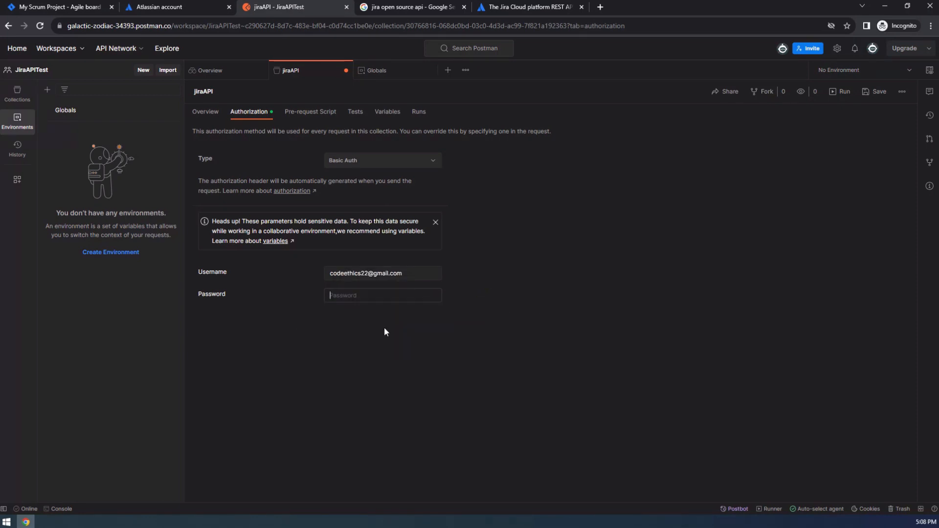
Cross-check the myJiraToken name in Globals, then return to jiraAPI's empty Password field.
click(384, 72)
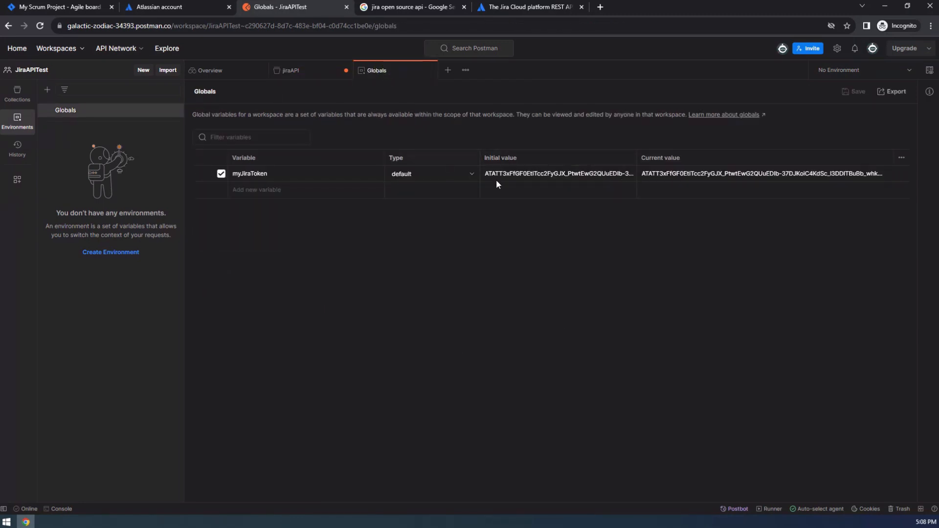
click(294, 70)
click(382, 295)
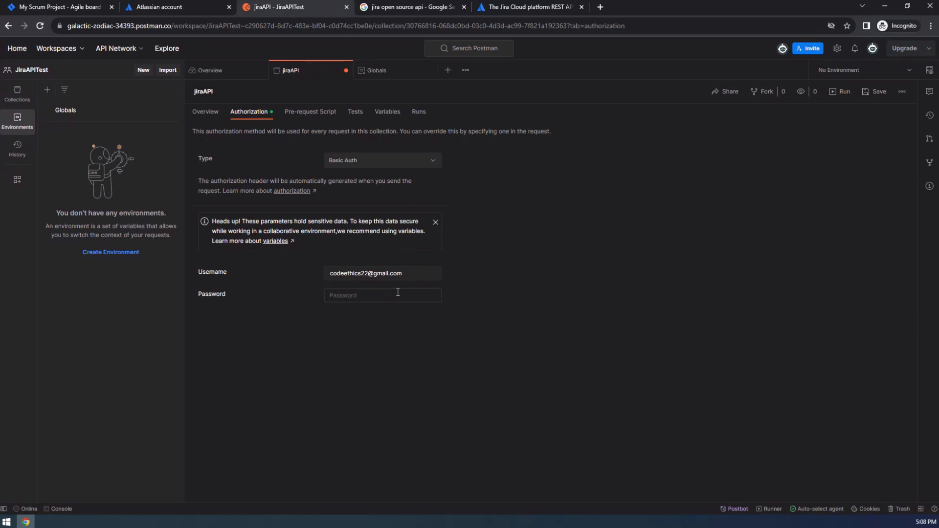
click(388, 73)
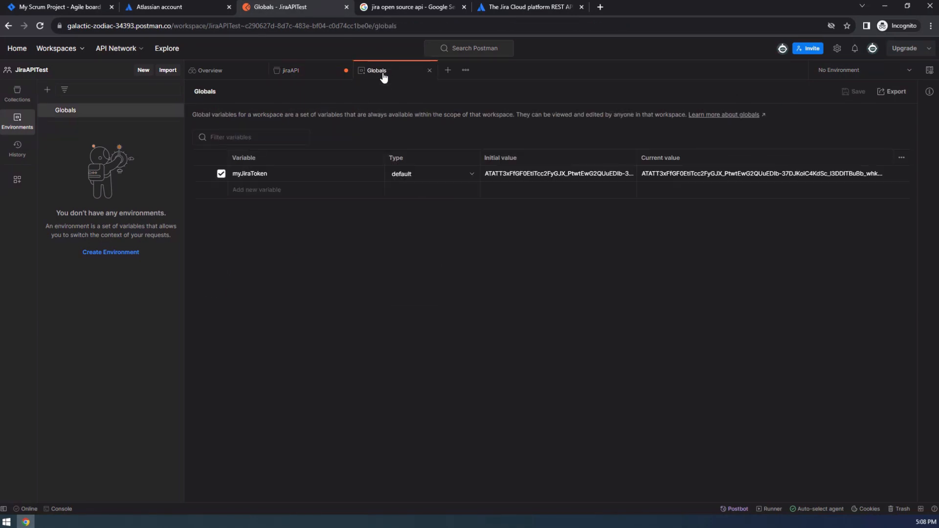
double_click(242, 174)
key(ctrl+c)
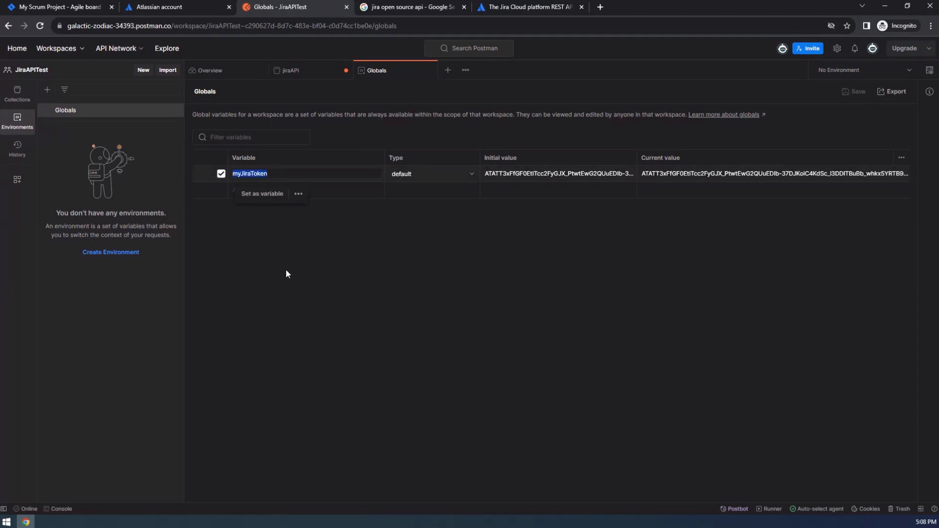
click(294, 263)
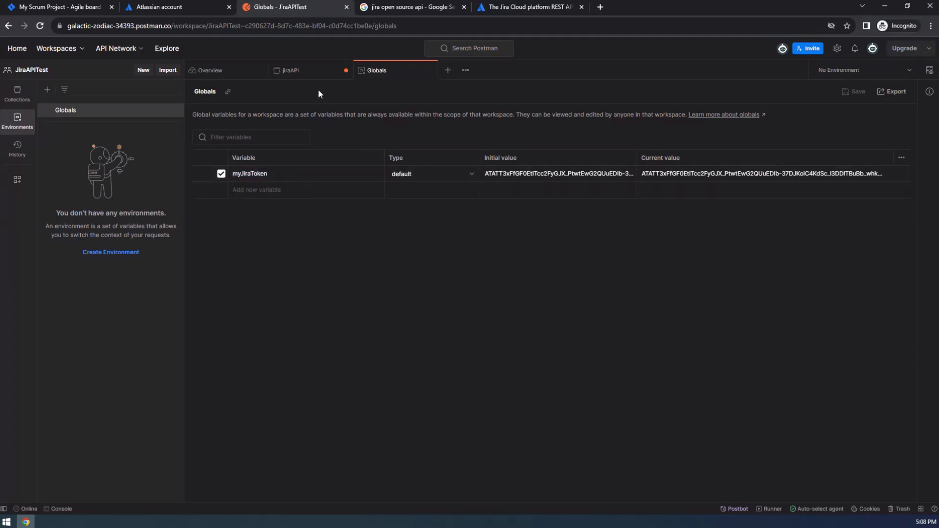
click(313, 70)
click(373, 295)
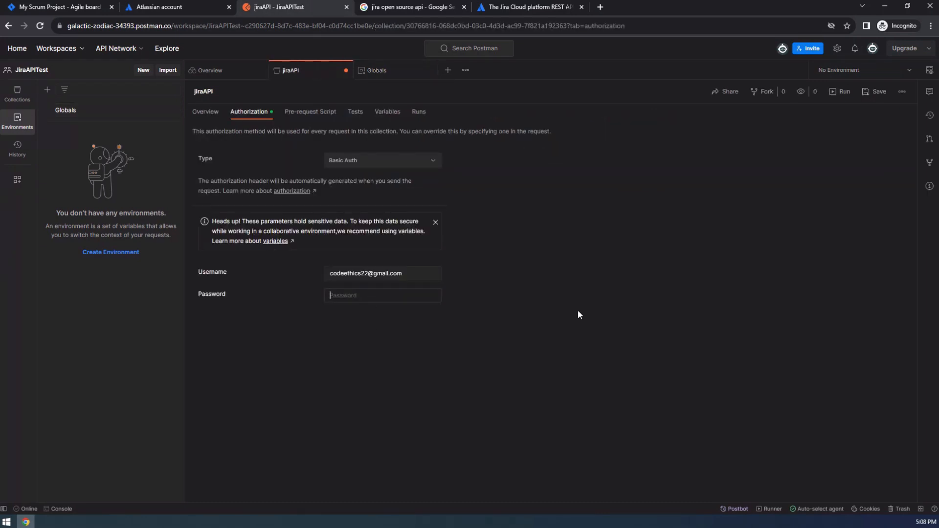
Enter {{myJiraToken}} as the Password, picking myJiraToken from the autocomplete suggestions.
text({{)
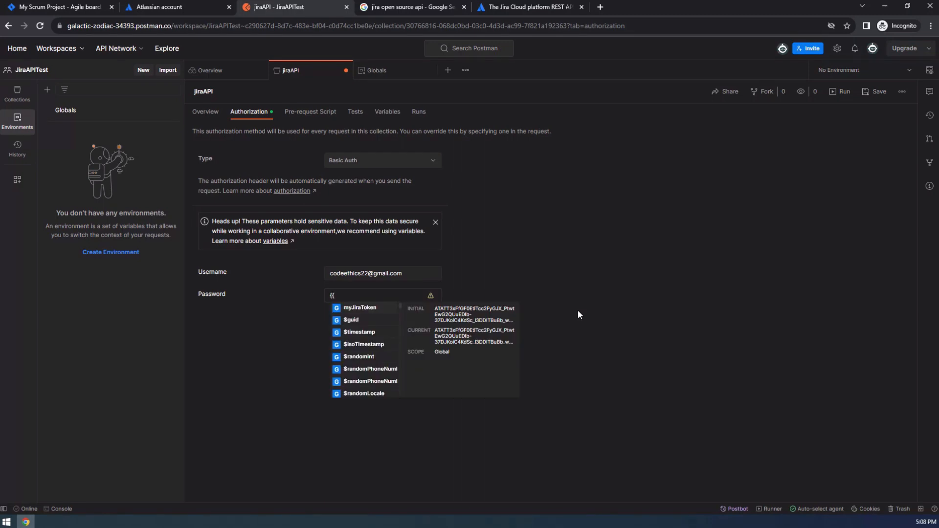
key(ctrl+v)
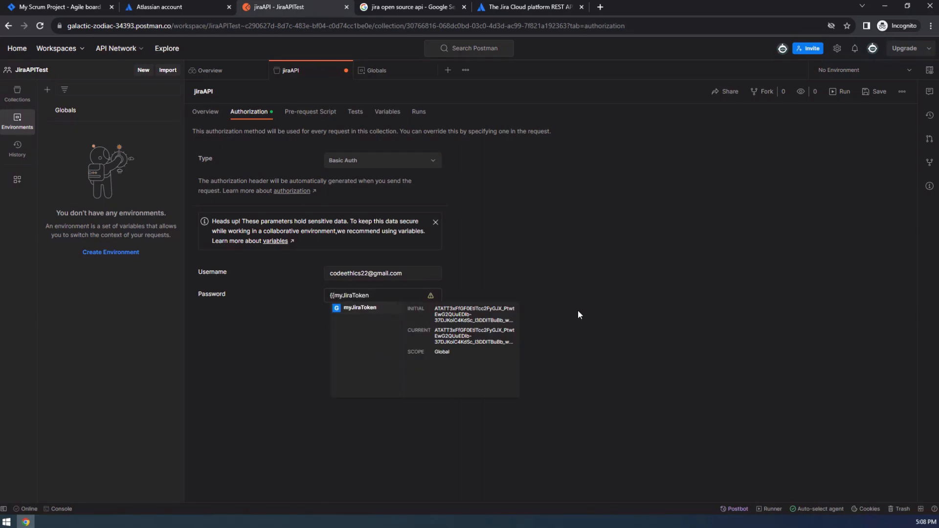
text(}})
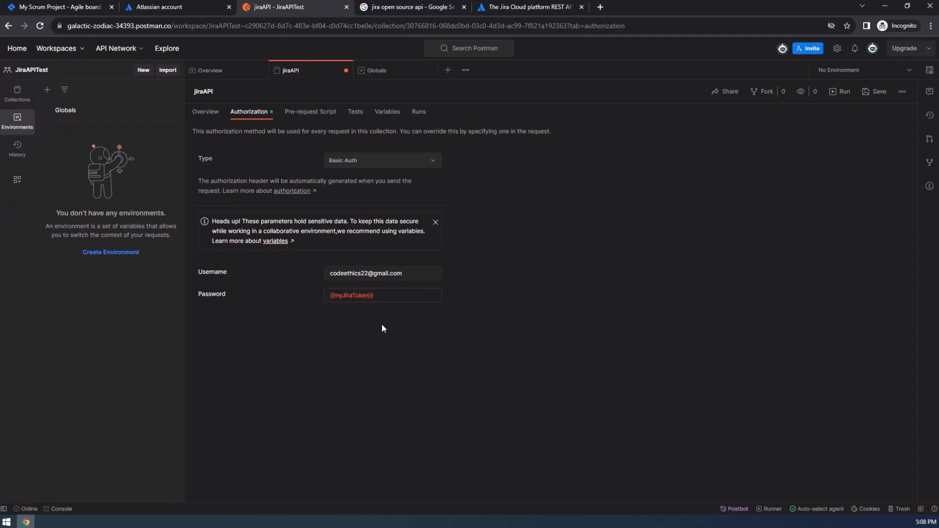
mouse_move(354, 297)
Save the jiraAPI collection with its e-mail username and {{myJiraToken}} password.
click(879, 93)
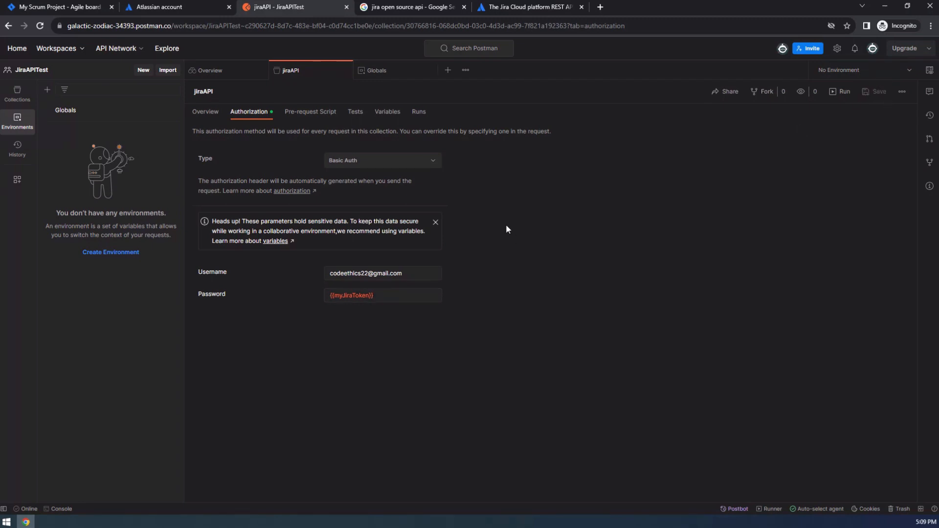